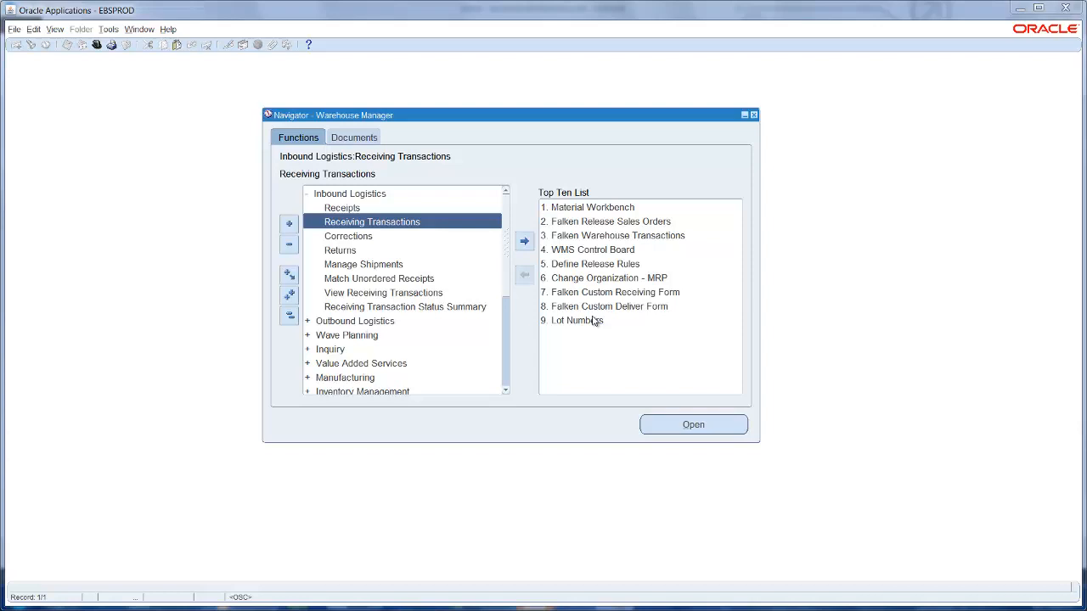
Switch the active responsibility to Falken Inventory Shipment Manager
left_click(287, 317)
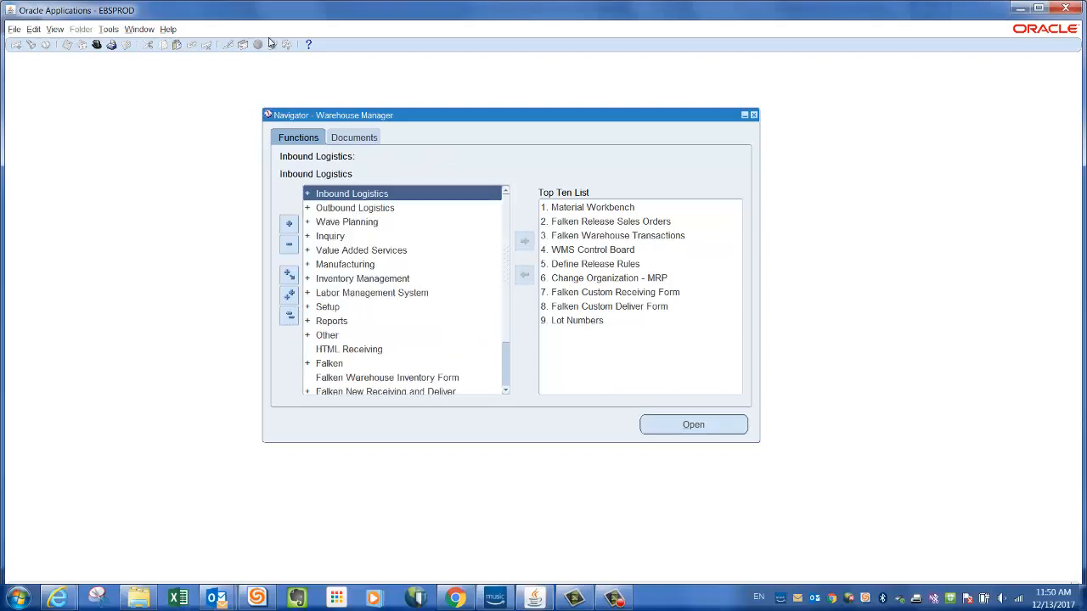
left_click(96, 44)
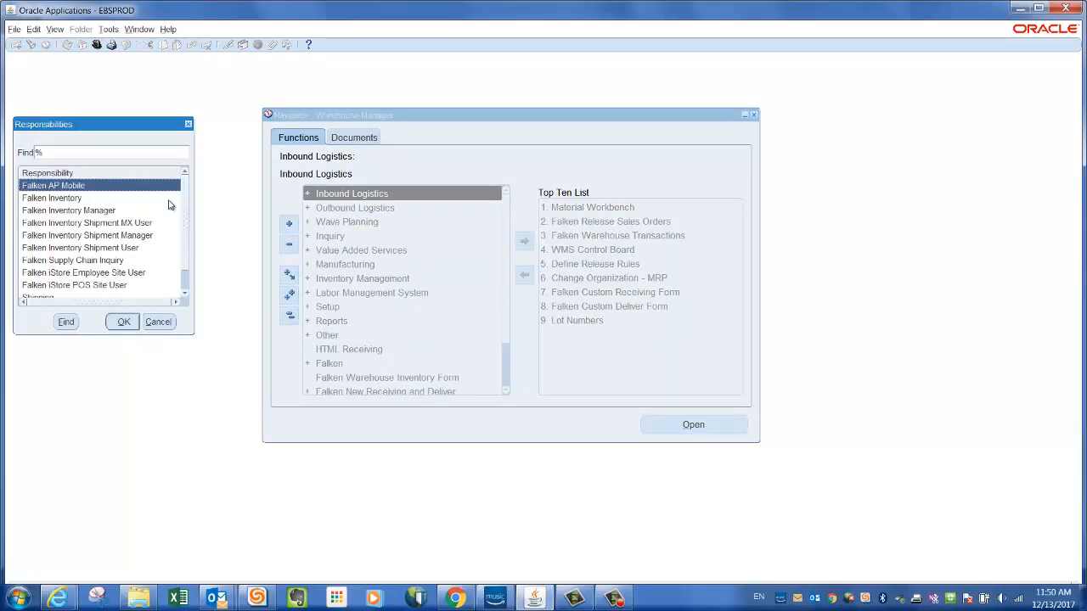
left_click(90, 237)
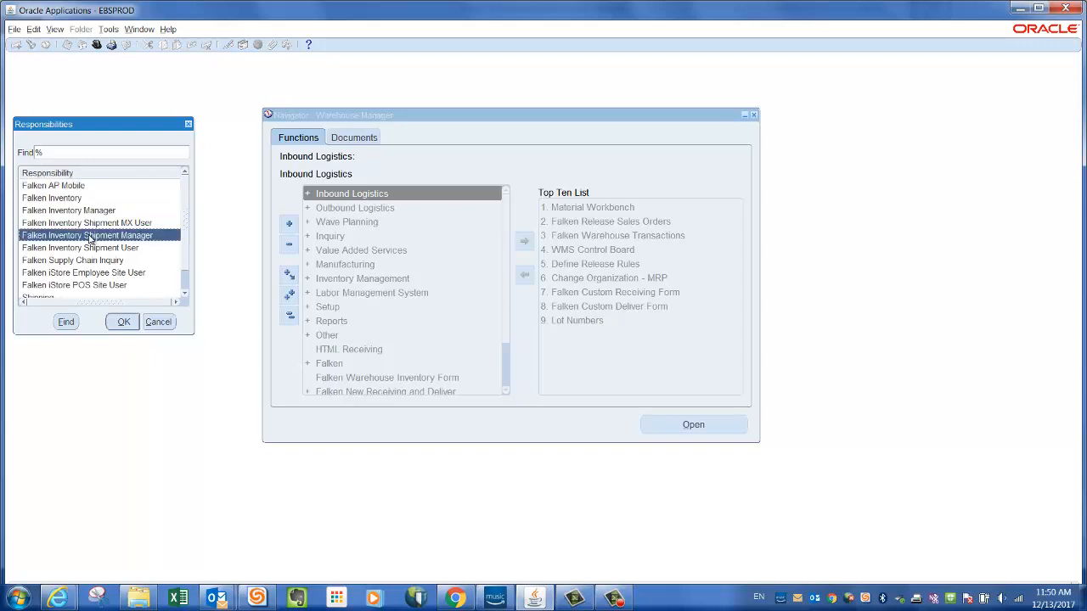
left_click(124, 322)
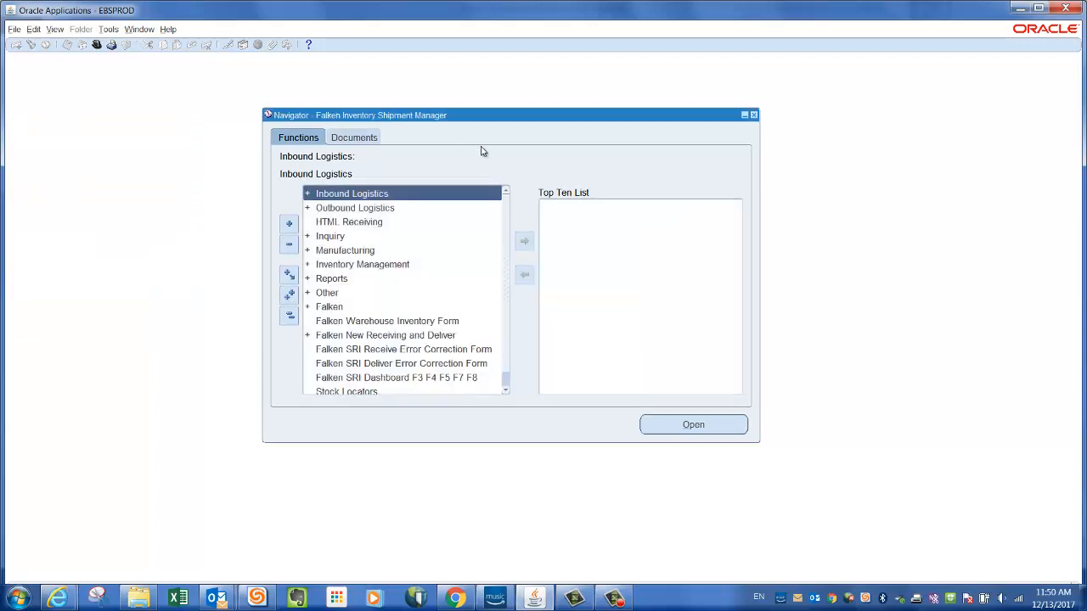
Open Stock Locators for the TX2-Grand Prairie organization and list all its locators without search criteria
scroll(506, 261, "down", 1)
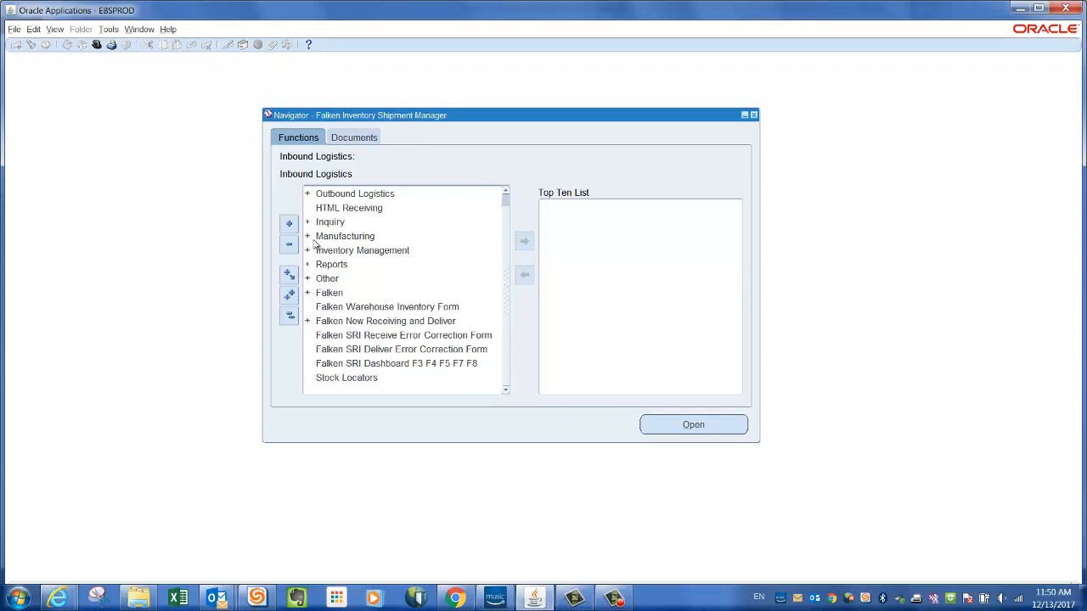
left_click(338, 379)
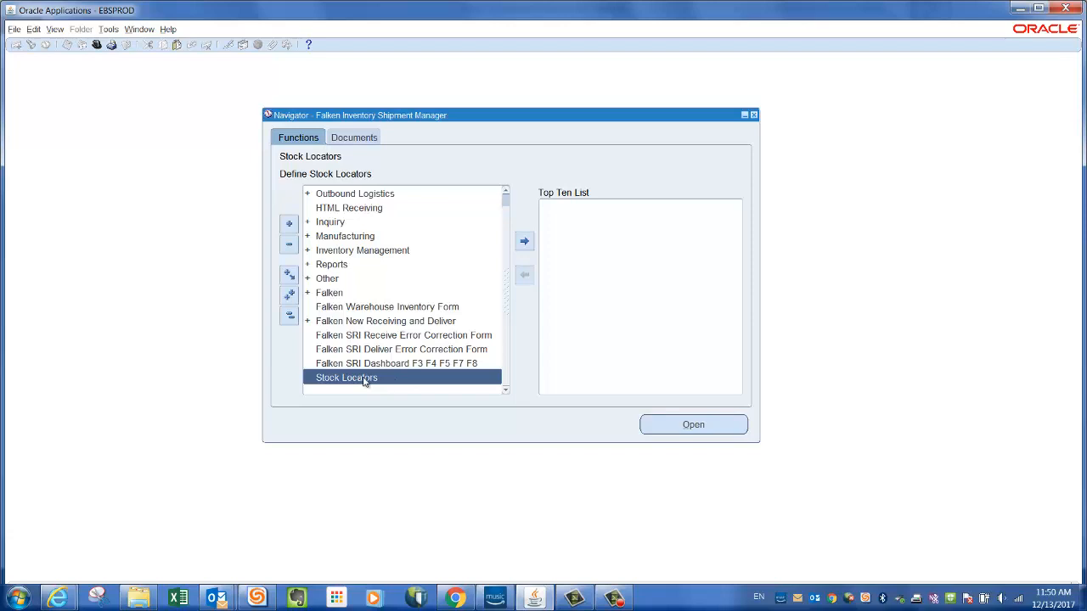
double_click(364, 382)
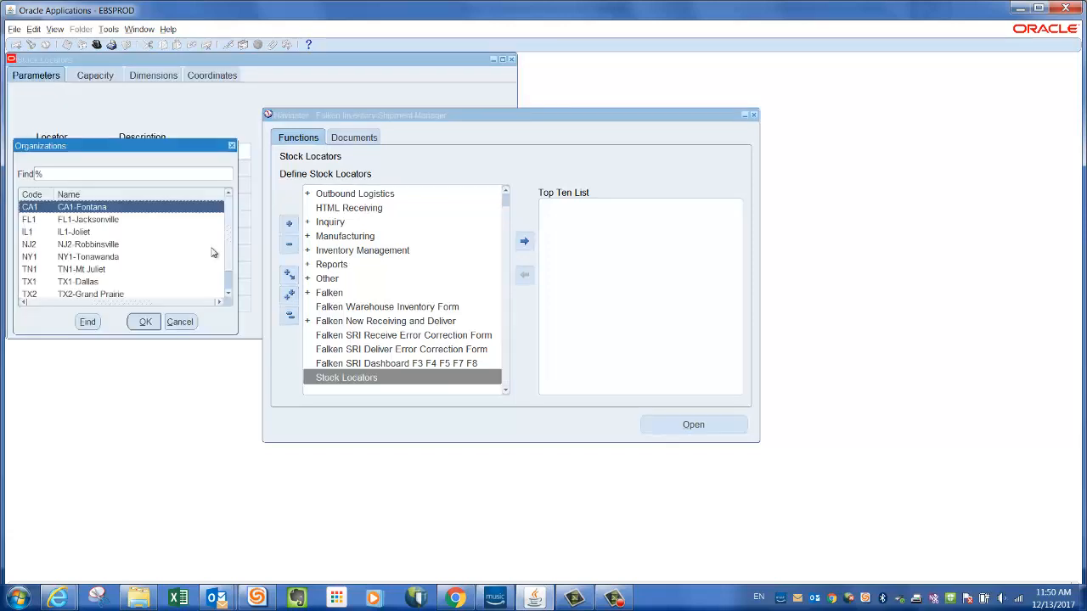
left_click(80, 294)
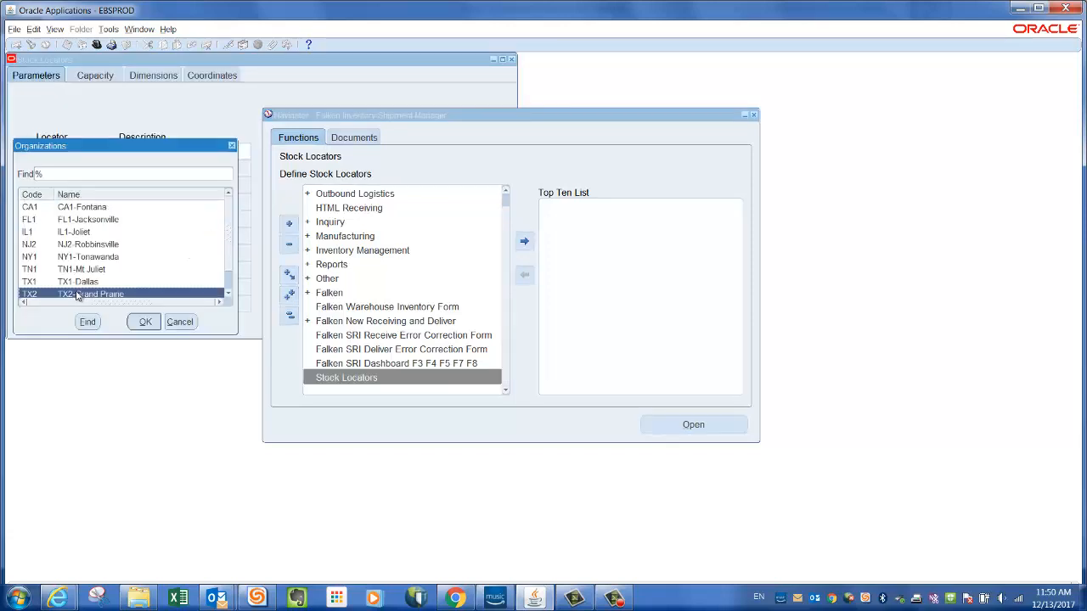
left_click(145, 322)
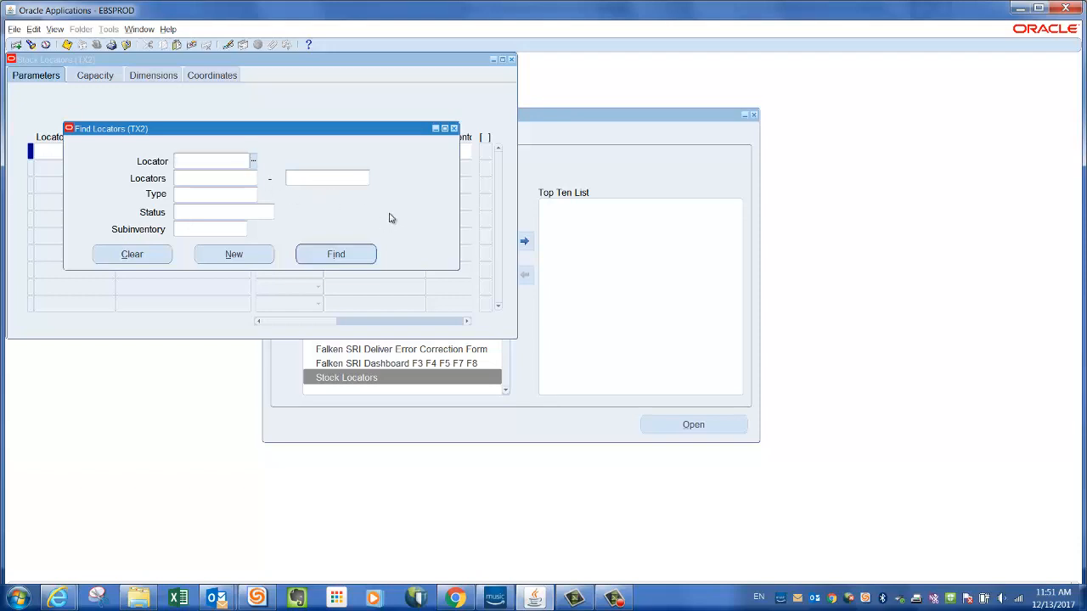
left_click(352, 253)
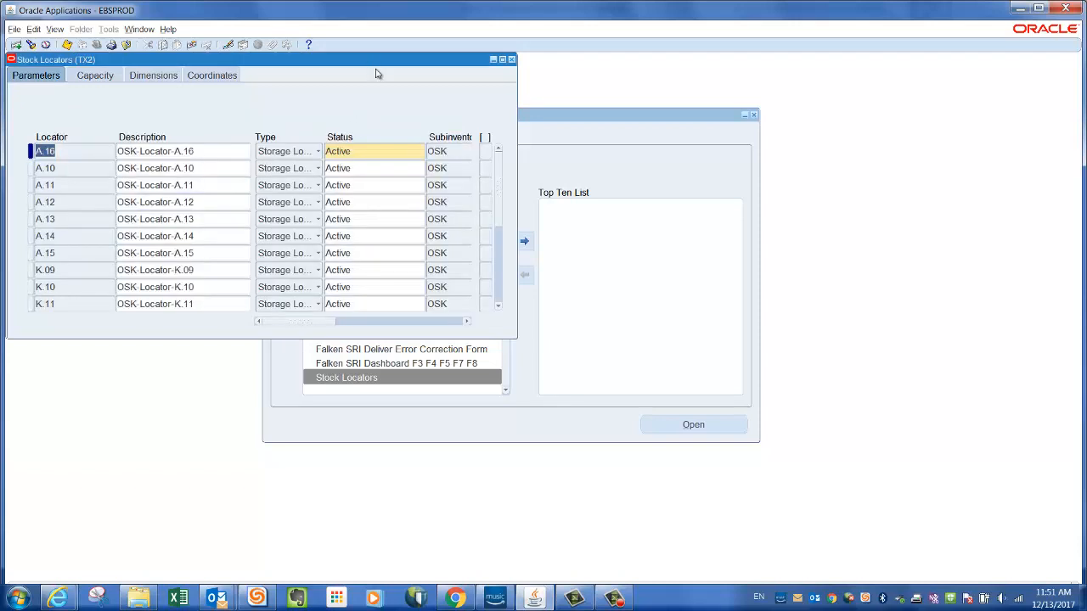
left_click_drag(371, 68, 573, 156)
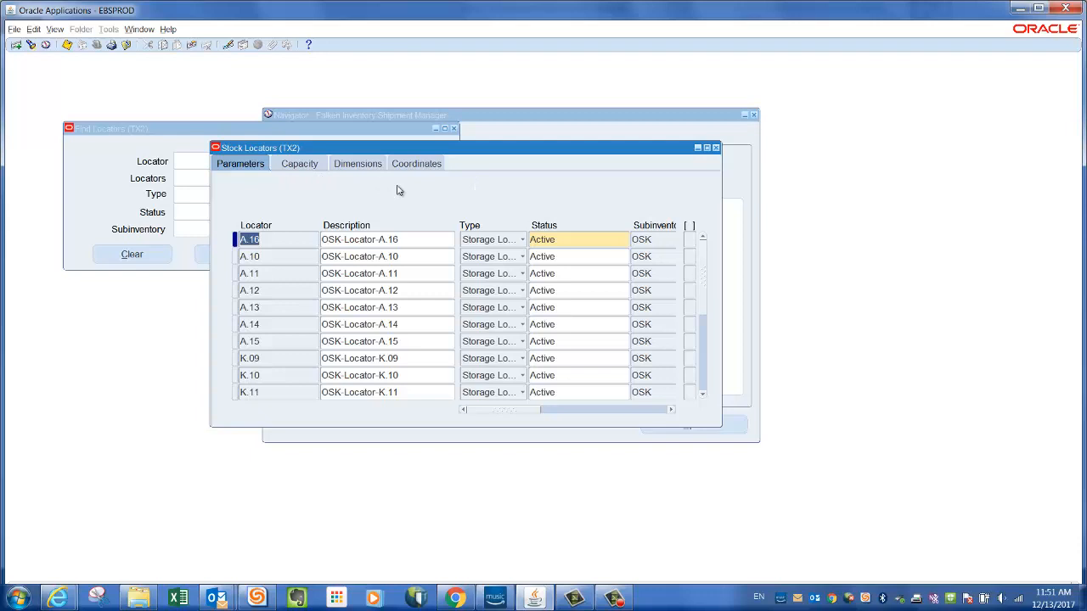
Review the locators' capacity, dimensions and coordinates, returning to their parameters
left_click(299, 167)
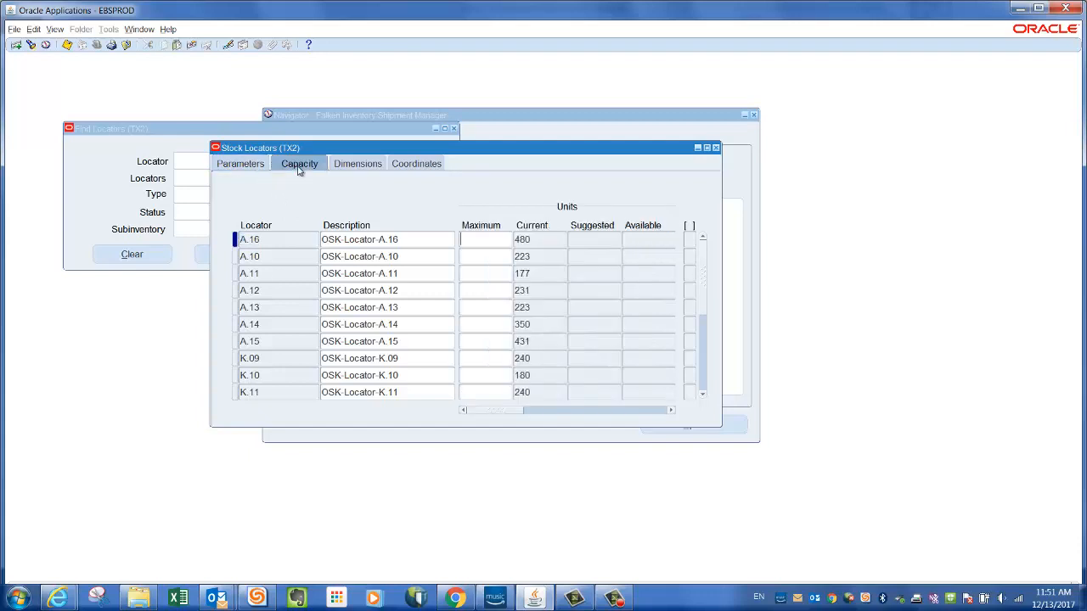
left_click(354, 167)
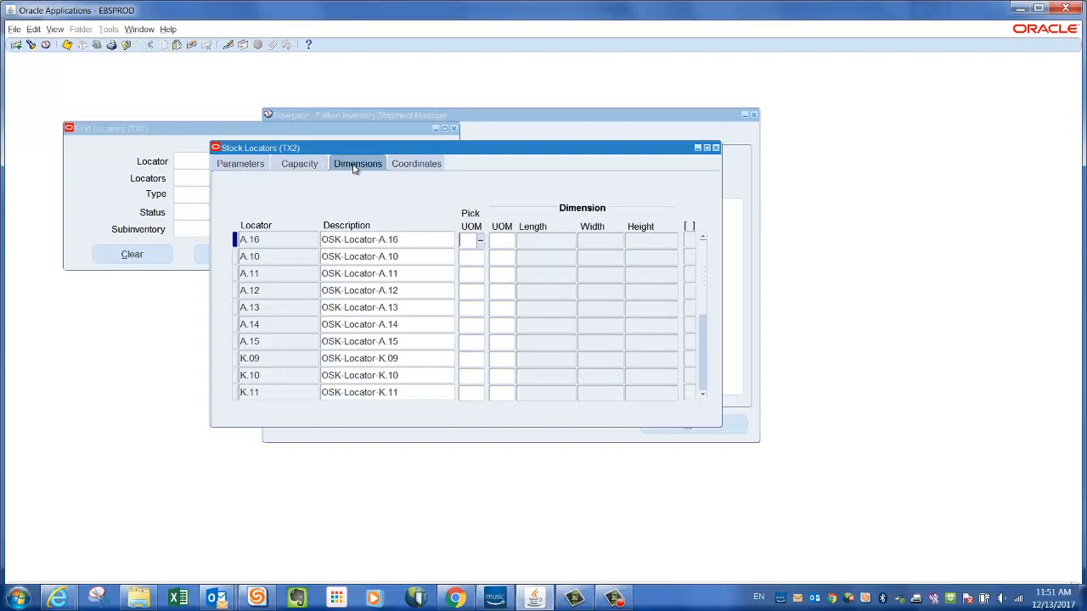
left_click(414, 168)
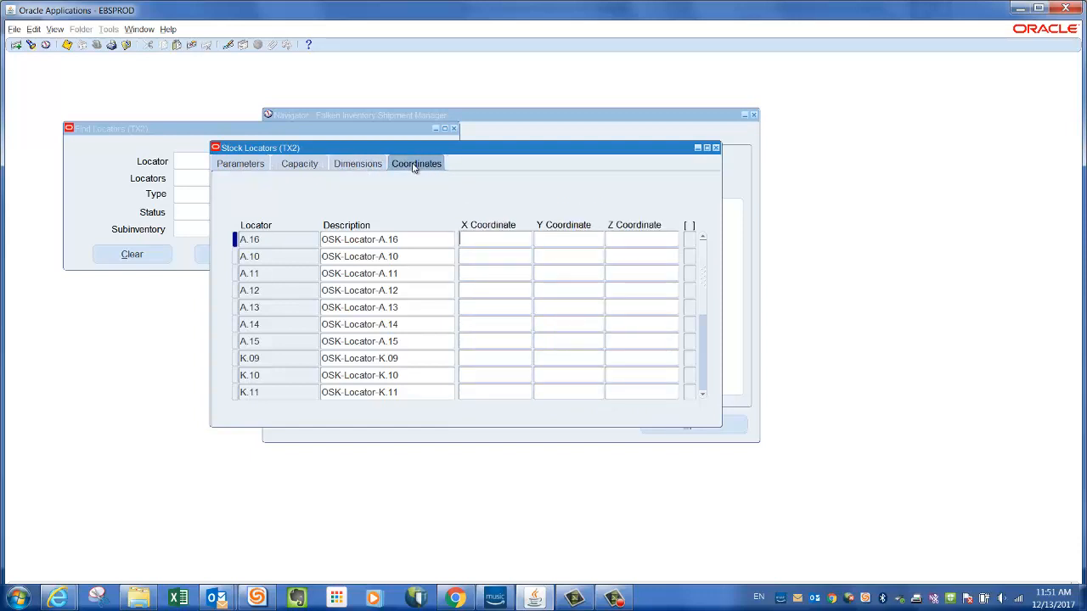
left_click(244, 165)
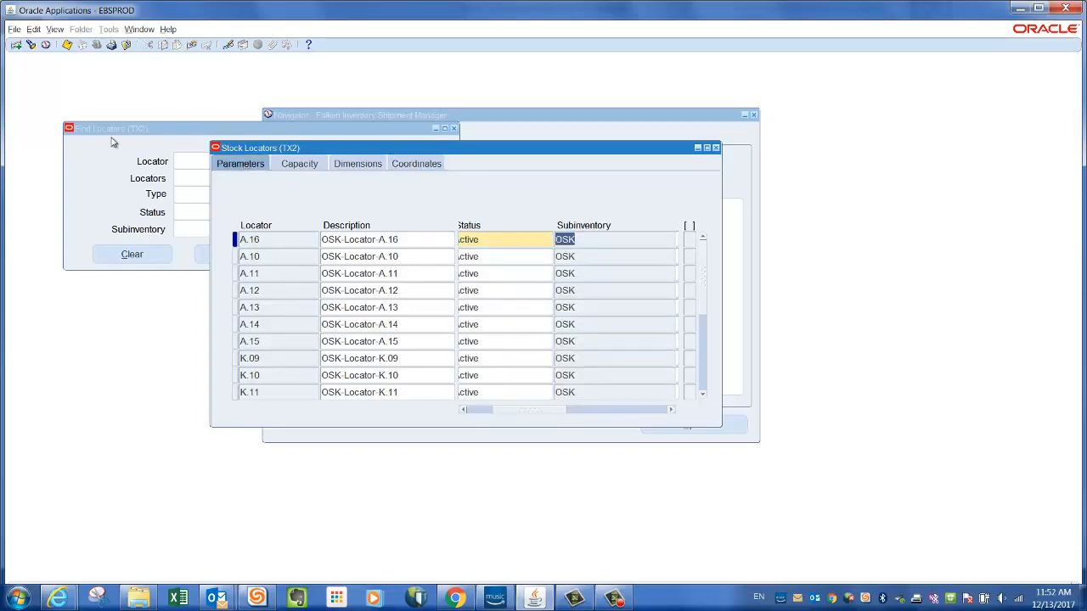
Export all locator records through to the end and open the resulting TSV file in Excel
left_click(13, 31)
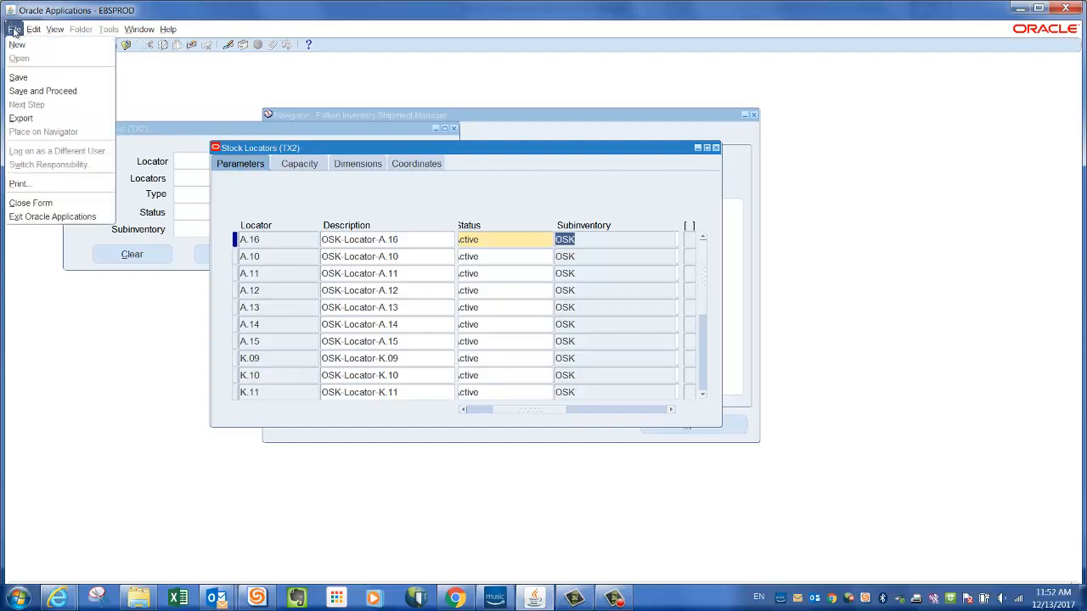
left_click(28, 120)
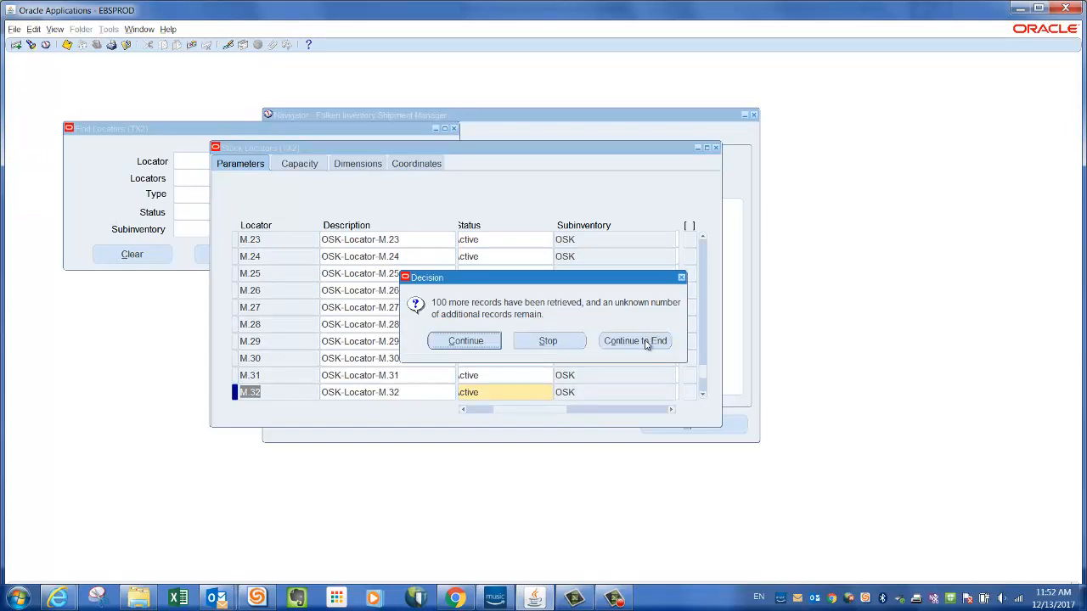
left_click(645, 341)
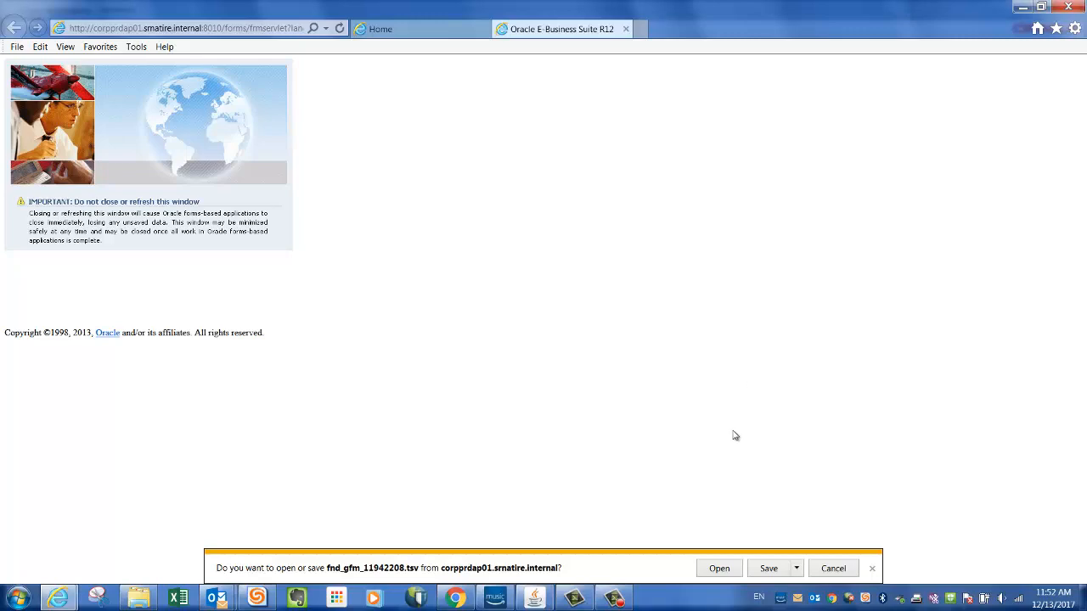
left_click(721, 569)
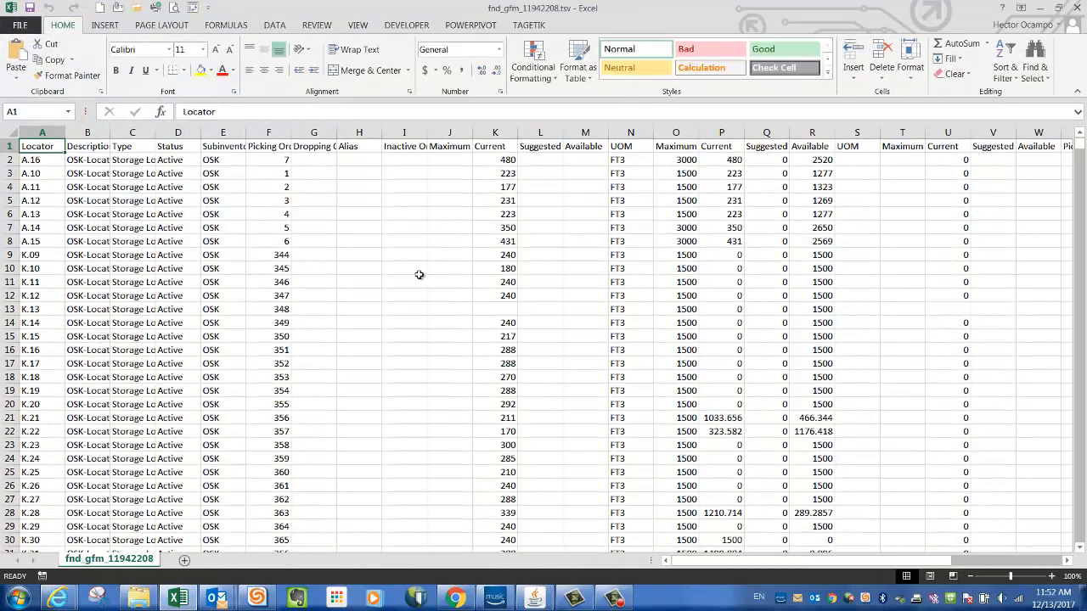
Autofit the width of all columns in the exported locator sheet
left_click(11, 134)
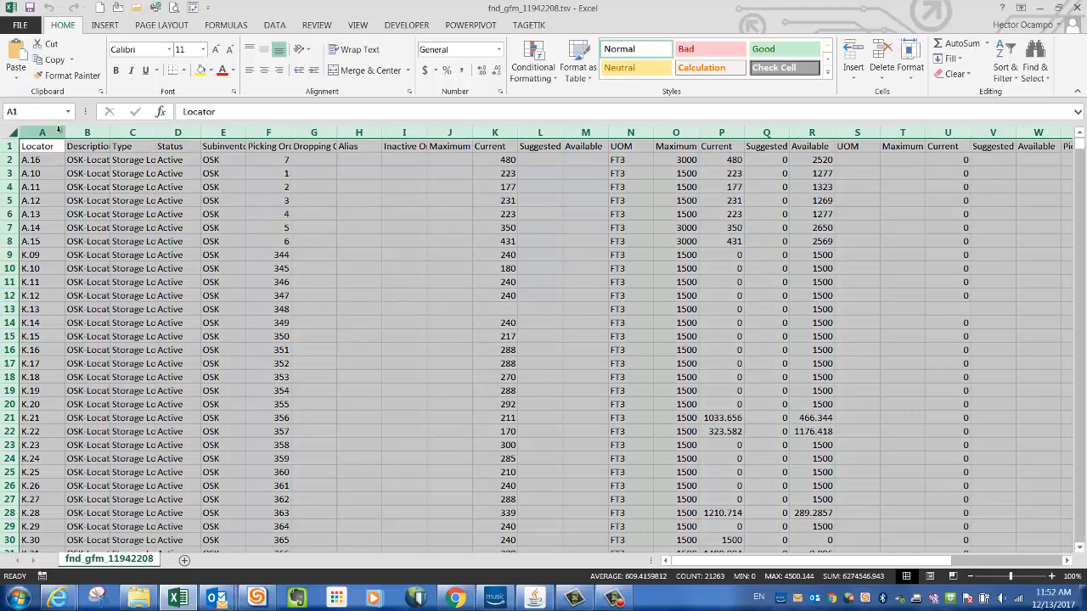
double_click(65, 132)
left_click(225, 163)
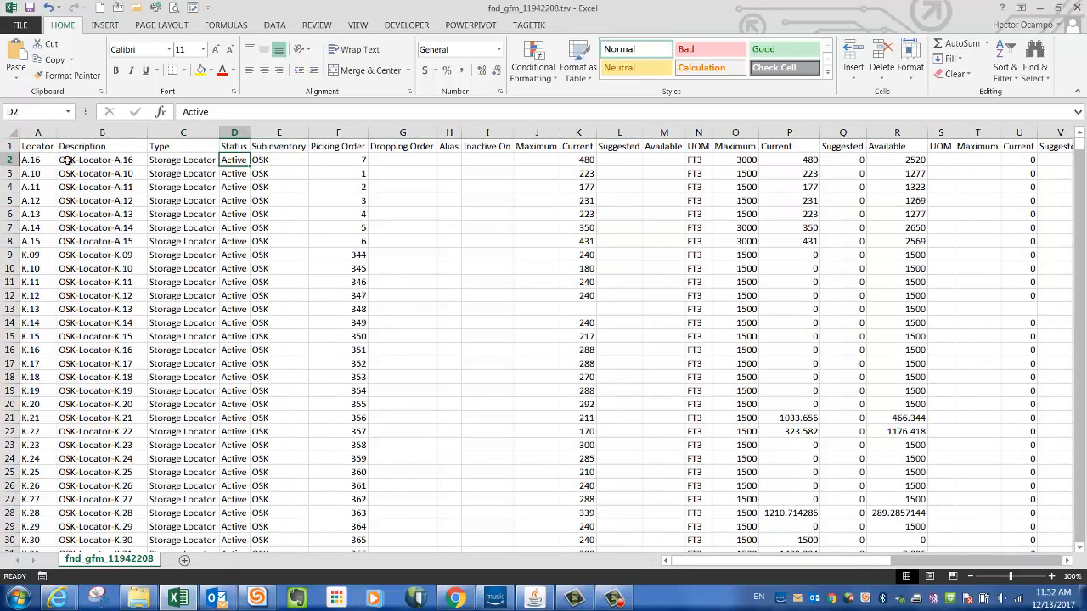
Freeze the panes at cell A2 so the header row stays in view
left_click(29, 160)
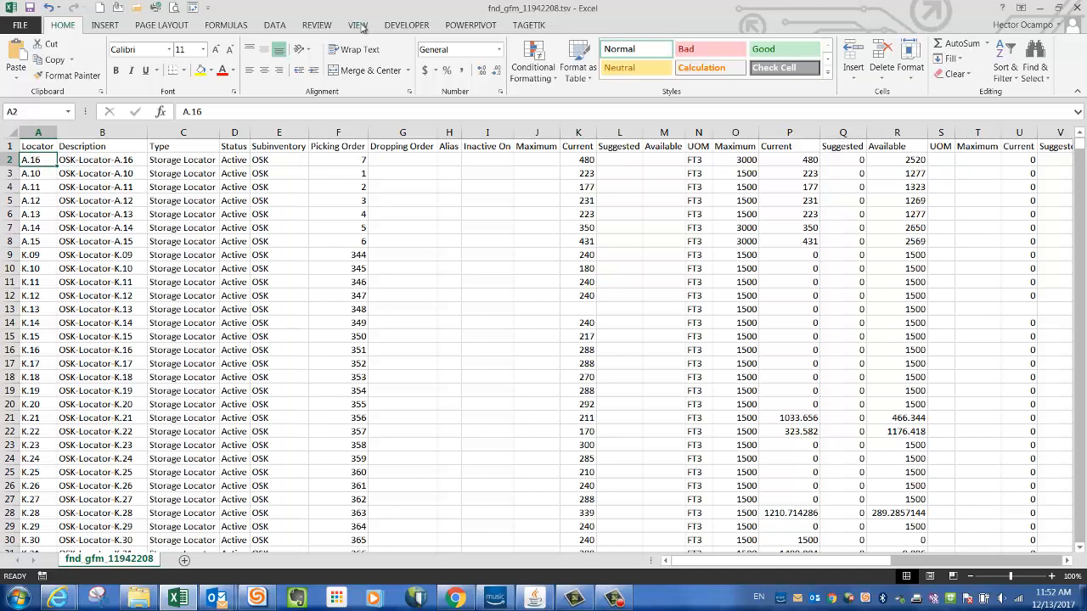
left_click(363, 28)
left_click(450, 78)
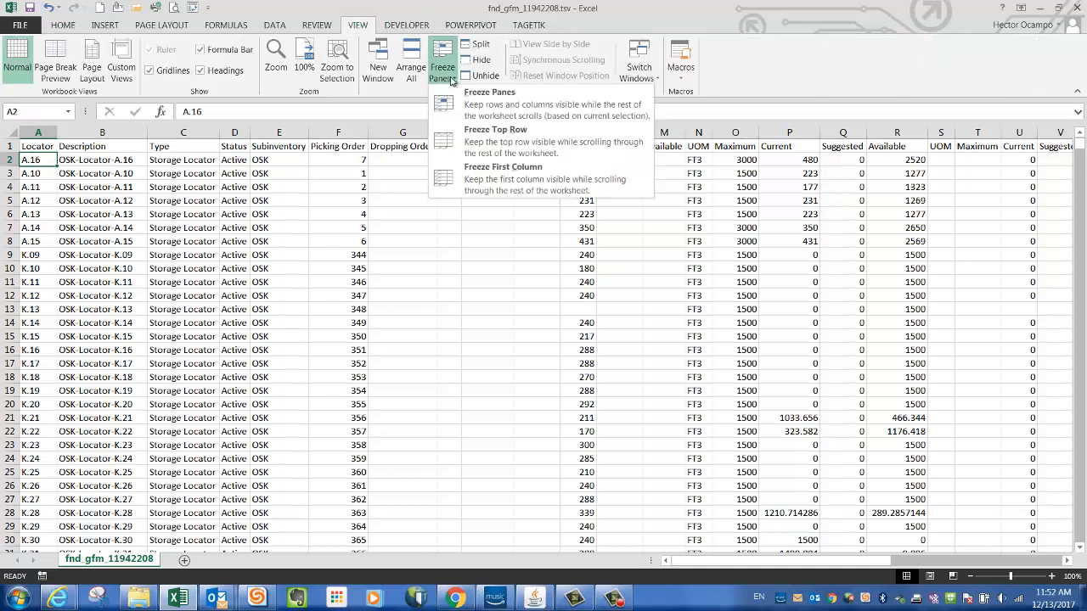
left_click(490, 98)
Widen the Current column (K) and turn on filters for the header row
left_click(314, 183)
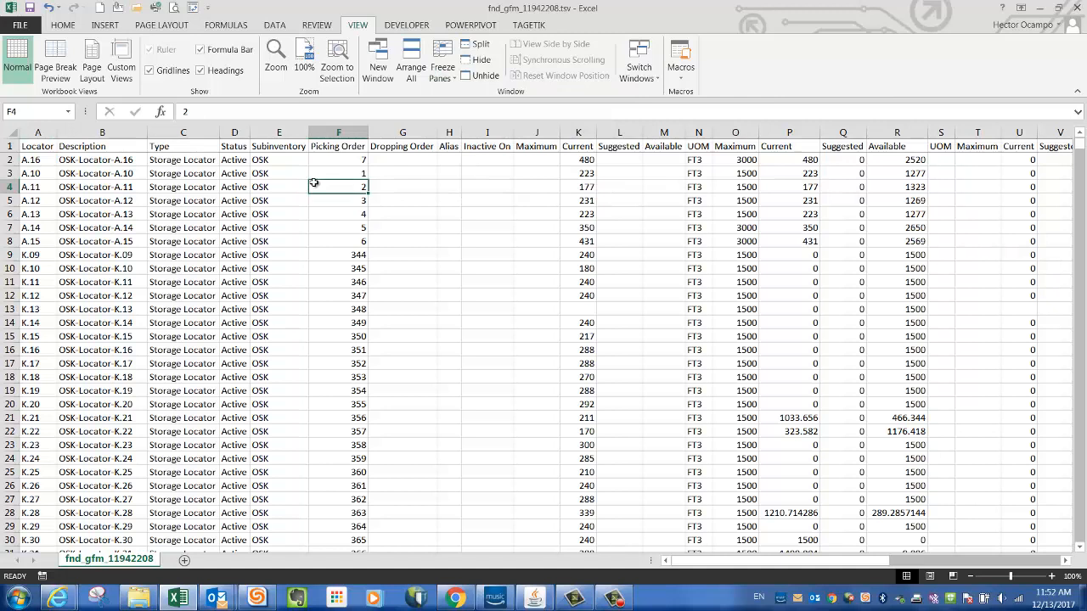
key("Up")
key("Up")
key("Up")
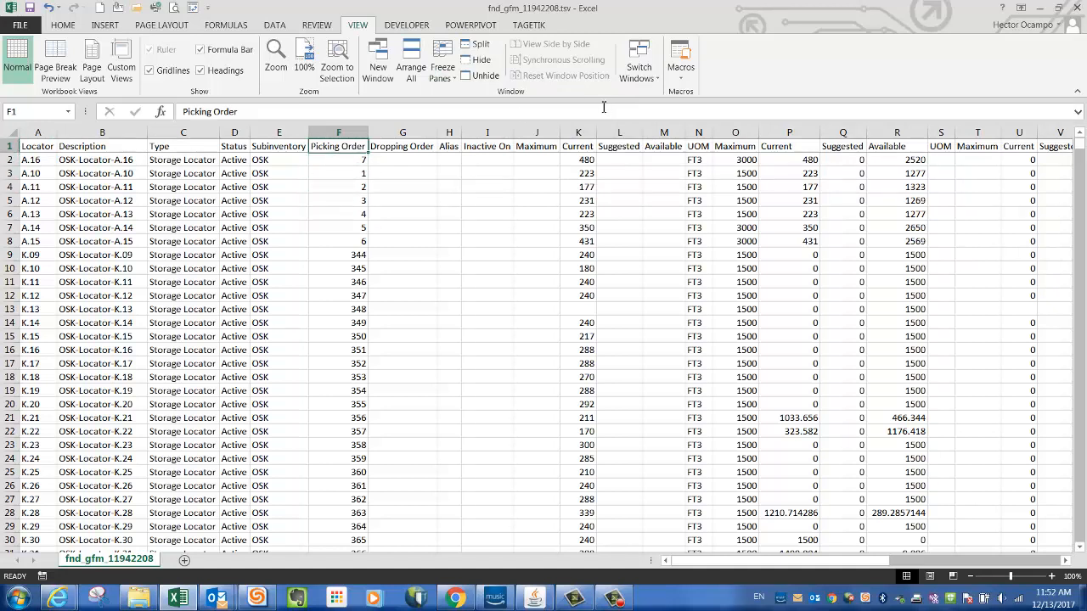
left_click(584, 134)
left_click(581, 147)
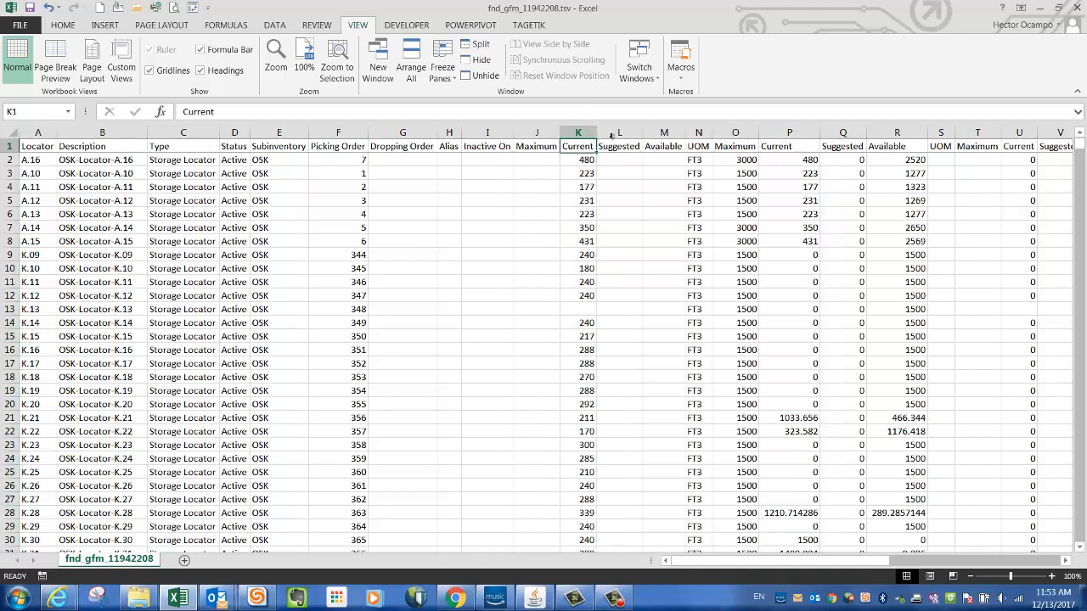
double_click(597, 134)
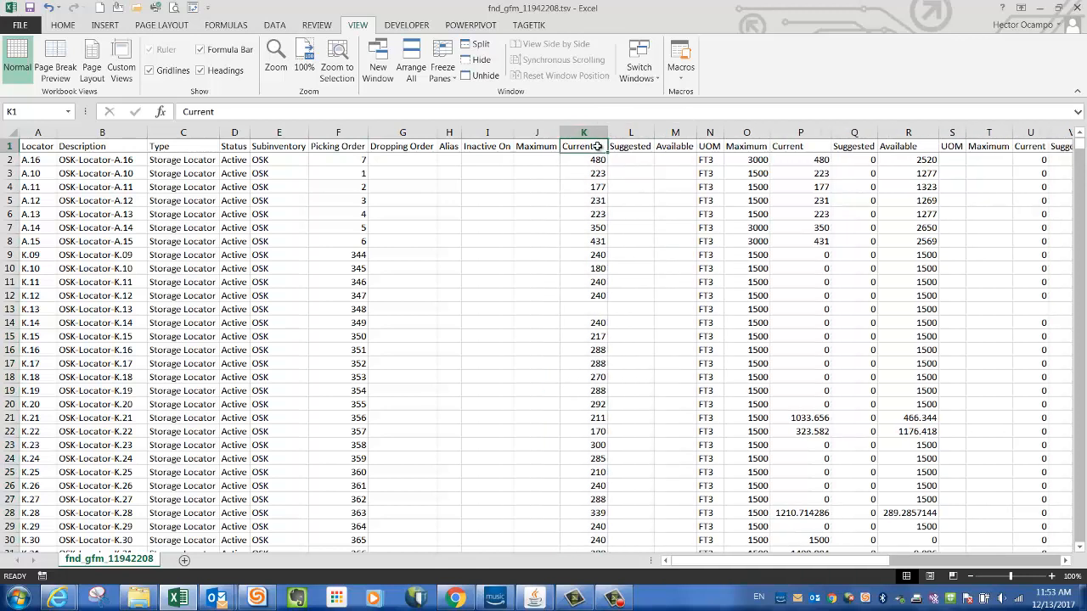
key("Left")
key("Right")
key("ctrl+shift+l")
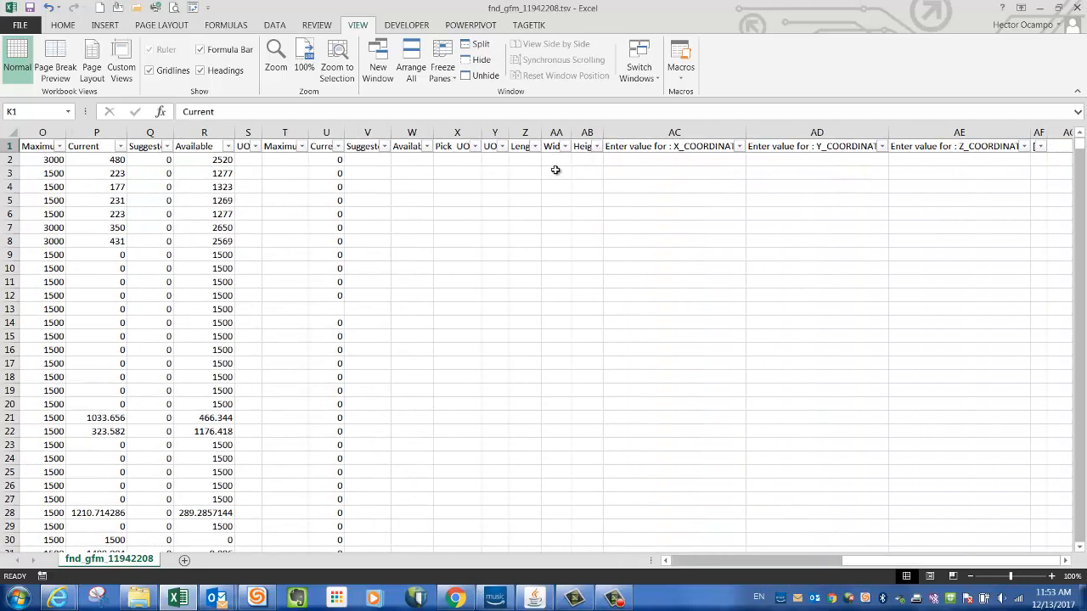
Filter the Current column (K) to show only 0 and blank values
left_click(543, 177)
key("Left")
key("Left")
key("Left")
key("Left")
key("Left")
key("Left")
key("Left")
key("Left")
key("Left")
key("Left")
key("Left")
key("Left")
key("Left")
key("Left")
key("Left")
key("Left")
key("Left")
key("Left")
key("Left")
key("Left")
key("Left")
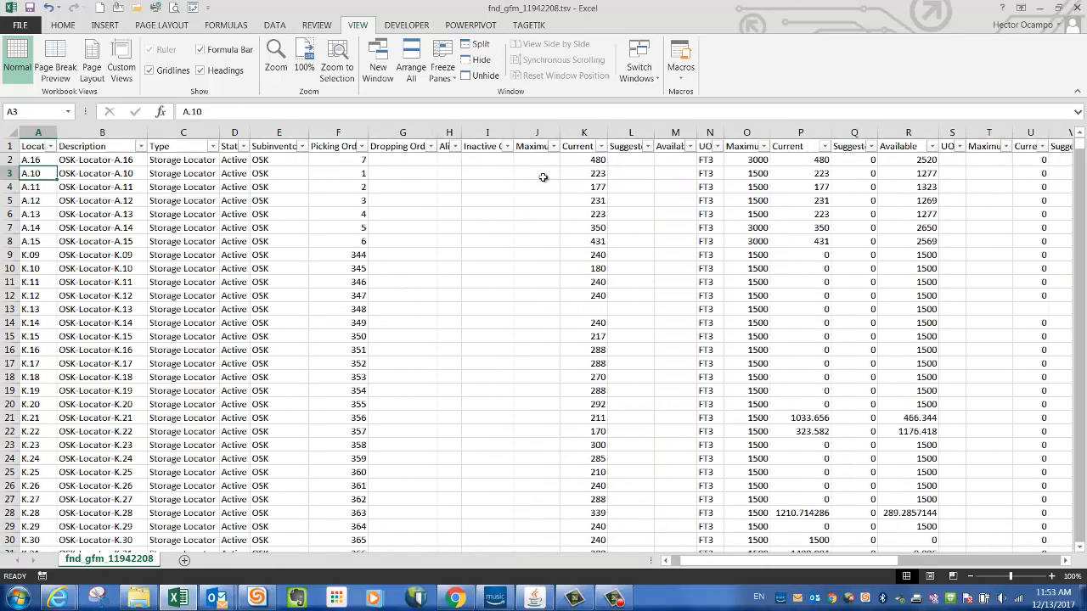
left_click(601, 148)
left_click(460, 282)
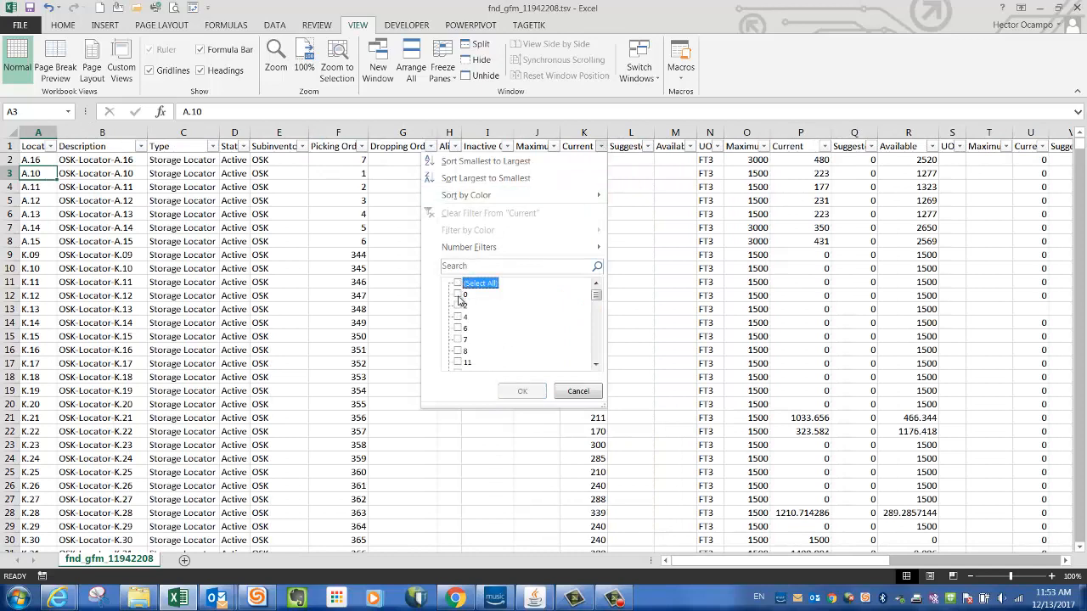
left_click(494, 295)
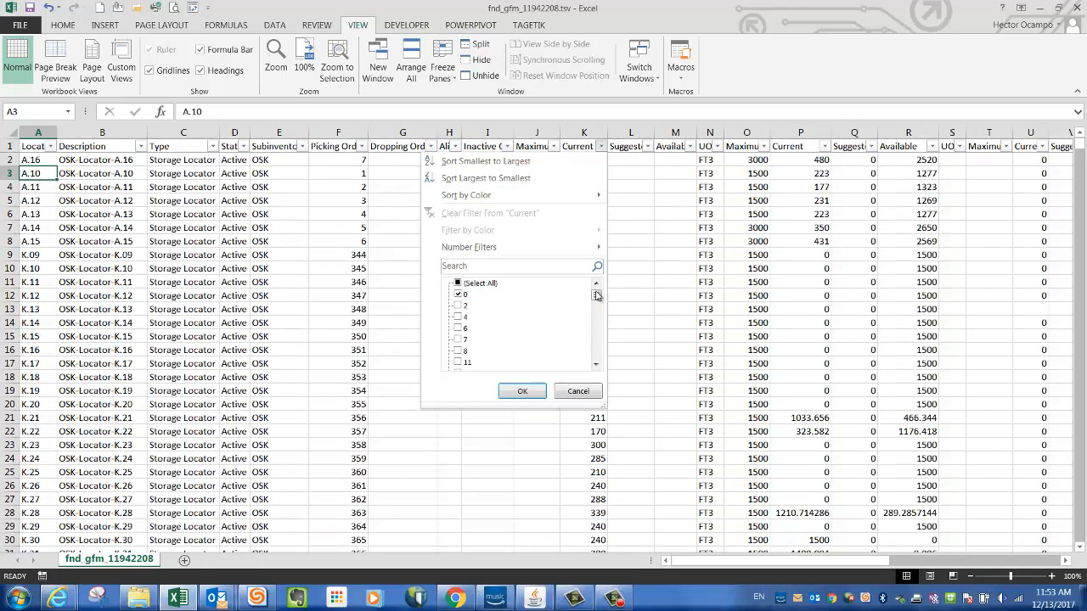
left_click_drag(597, 296, 593, 361)
left_click(460, 363)
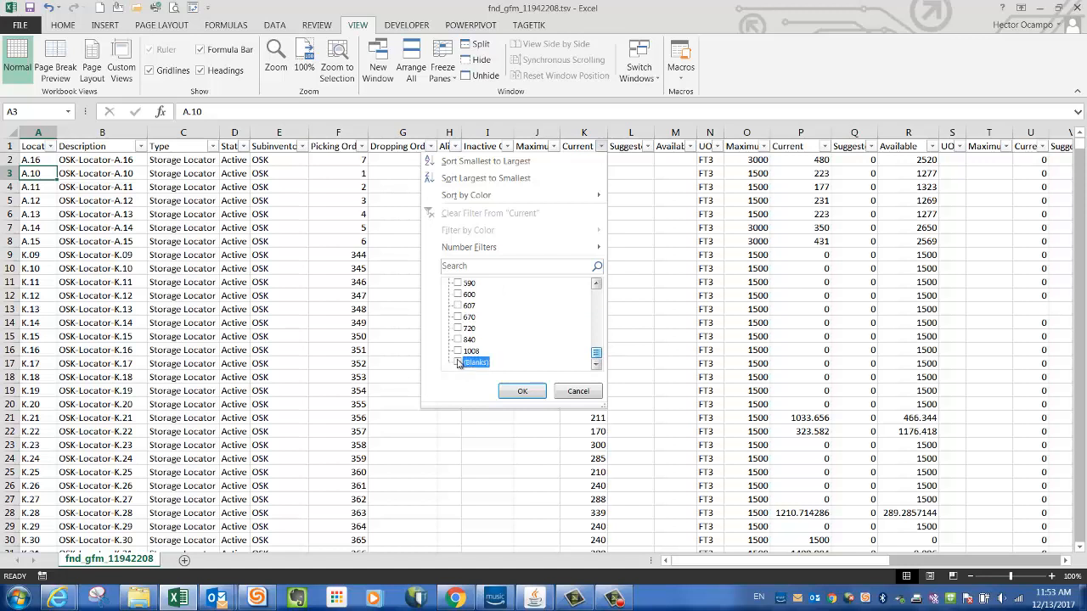
left_click(523, 392)
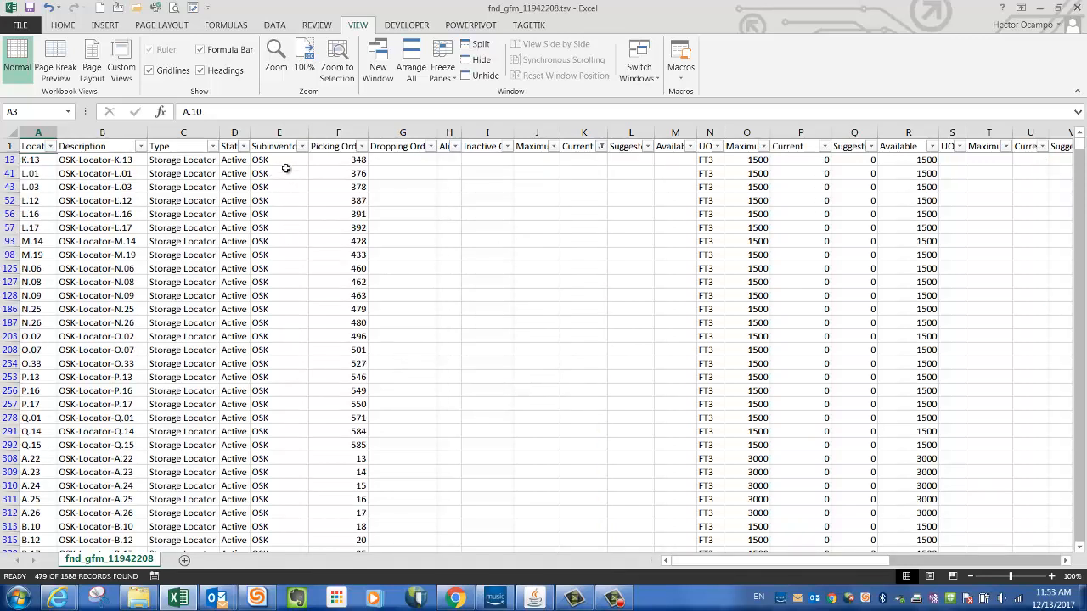
Filter the Subinventory column to OSK only, excluding HLD, OUT, RCV and STG
left_click(302, 147)
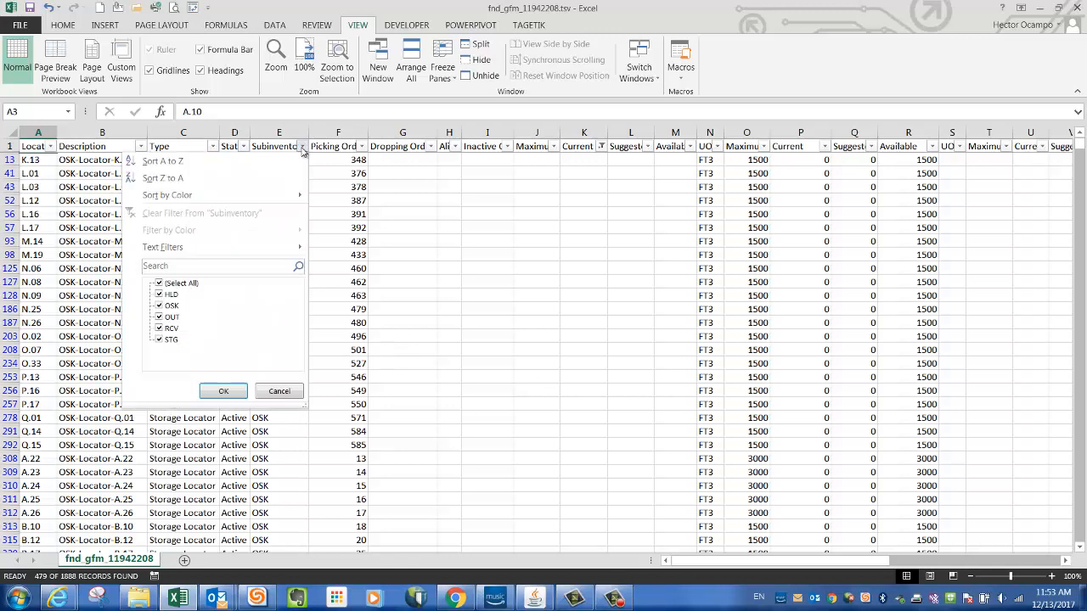
left_click(159, 294)
left_click(159, 316)
left_click(159, 329)
left_click(159, 339)
left_click(223, 392)
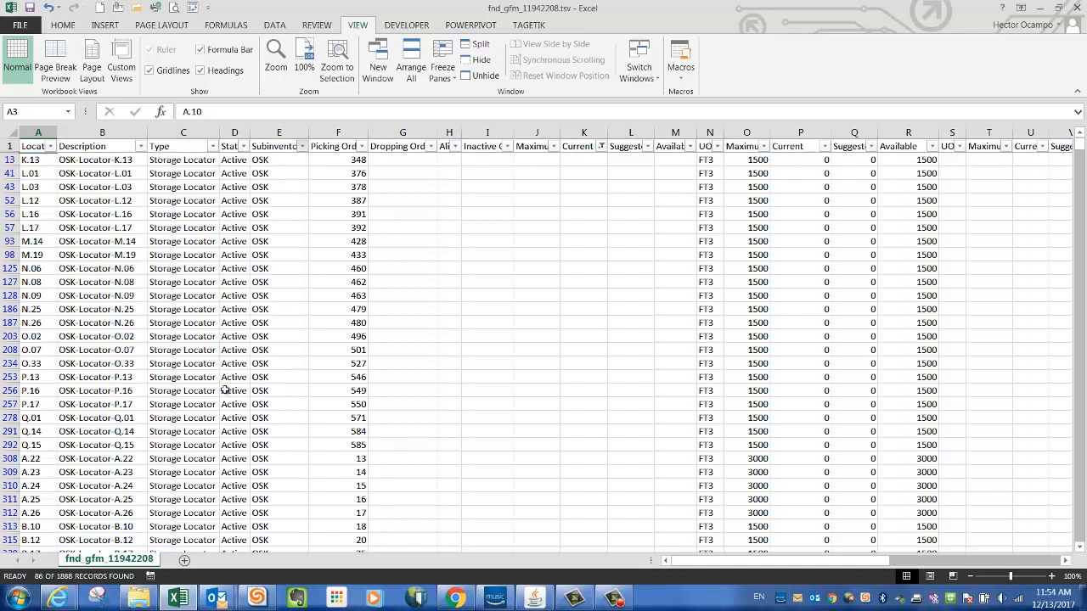
Review the filtered OSK locator descriptions from the first row to the last and return to the header
left_click(441, 240)
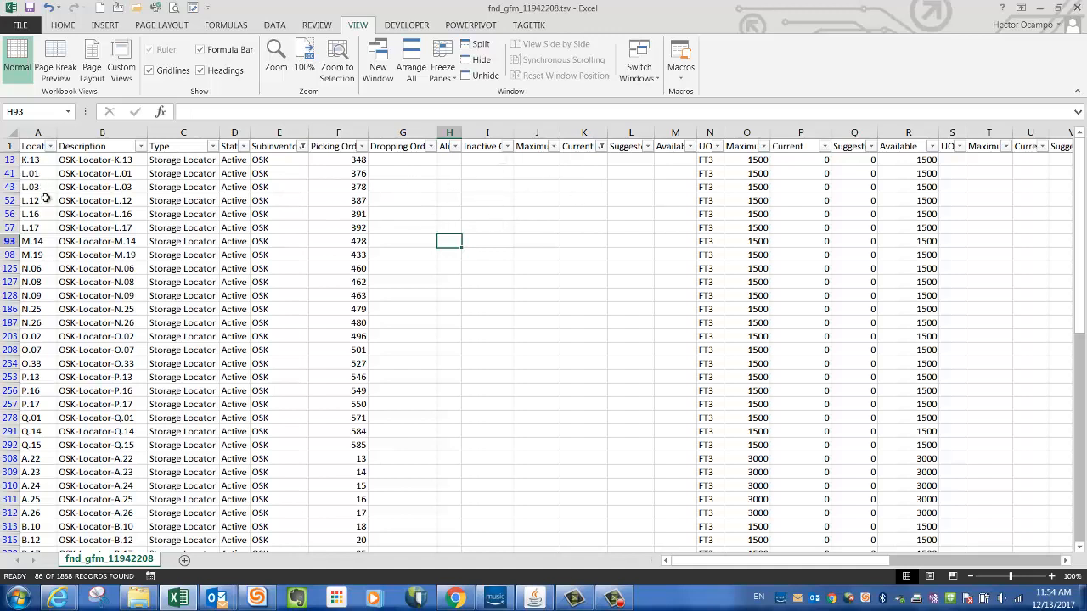
left_click(125, 198)
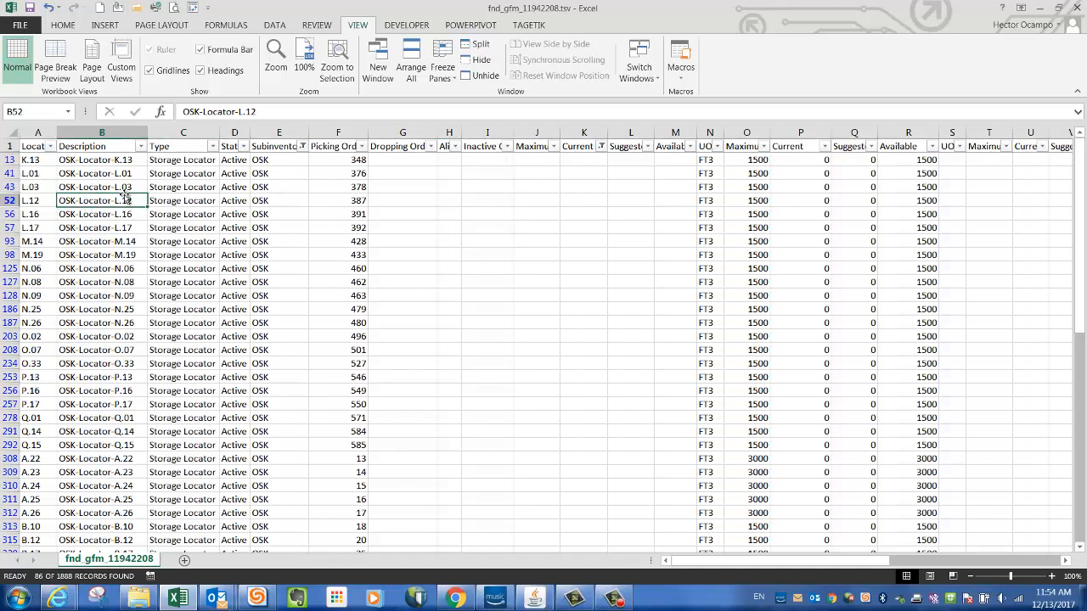
key("Down")
key("Down")
key("Down")
key("Down")
key("Down")
key("Down")
key("Down")
key("Down")
key("Down")
key("Down")
key("Down")
key("Down")
key("Down")
key("Down")
key("Down")
key("Down")
key("Down")
key("Down")
key("Down")
key("Down")
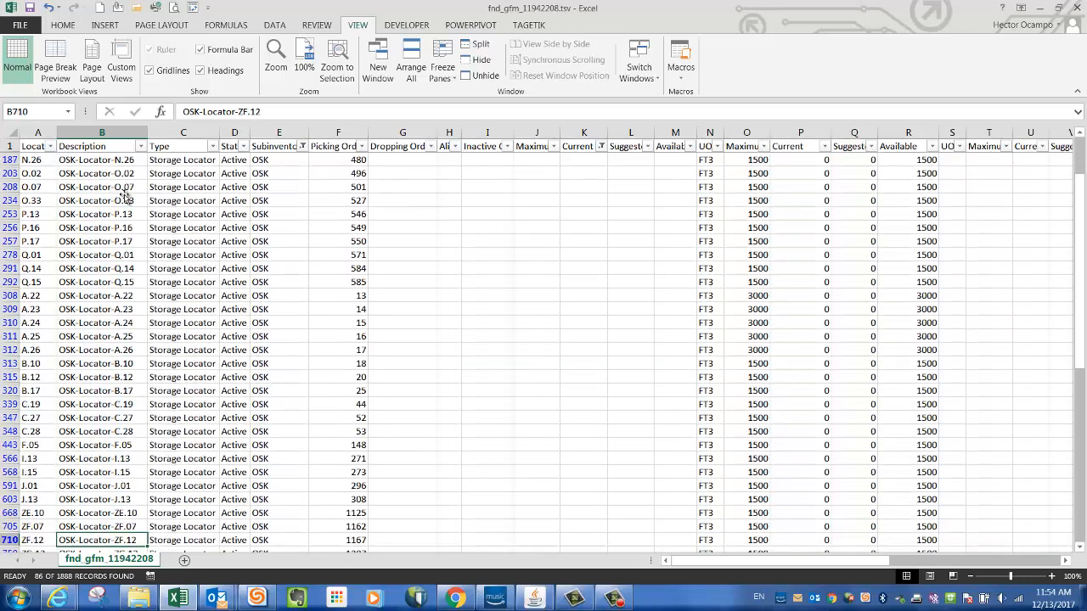
key("Down")
key("Down")
key("Down")
key("Down")
key("Down")
key("Down")
key("Down")
key("Down")
key("Down")
key("Down")
key("Down")
key("Down")
key("Down")
key("Down")
key("Down")
key("Down")
key("Down")
key("Down")
key("Down")
key("Down")
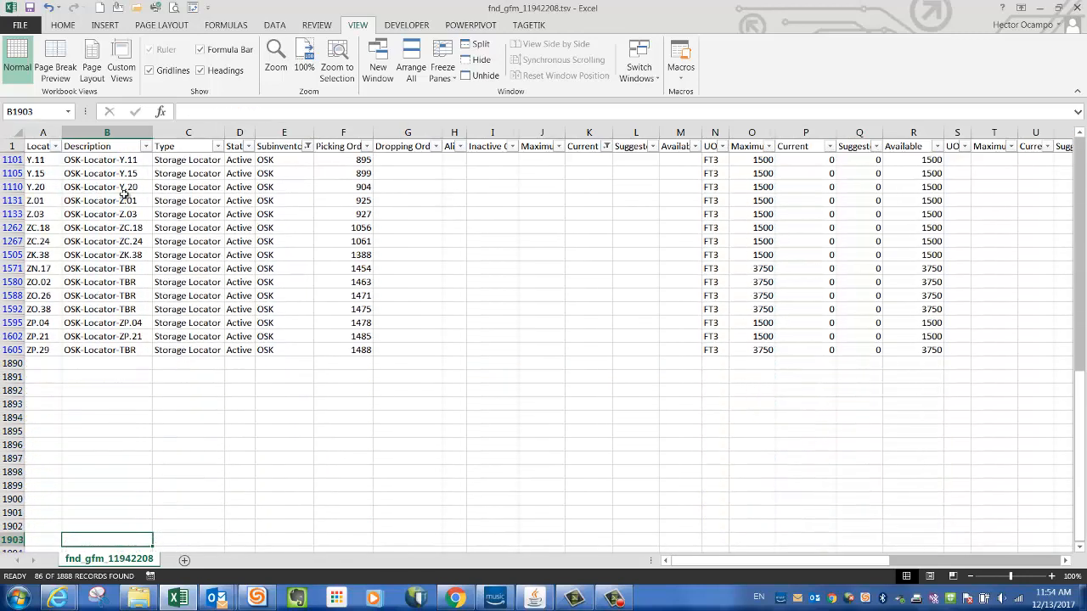
key("Up")
key("Up")
key("Up")
key("Up")
key("Up")
key("Up")
key("Up")
key("Up")
key("Up")
key("Up")
key("Up")
key("Up")
key("Up")
key("Up")
key("Up")
key("Up")
key("Up")
key("Up")
key("Up")
key("Up")
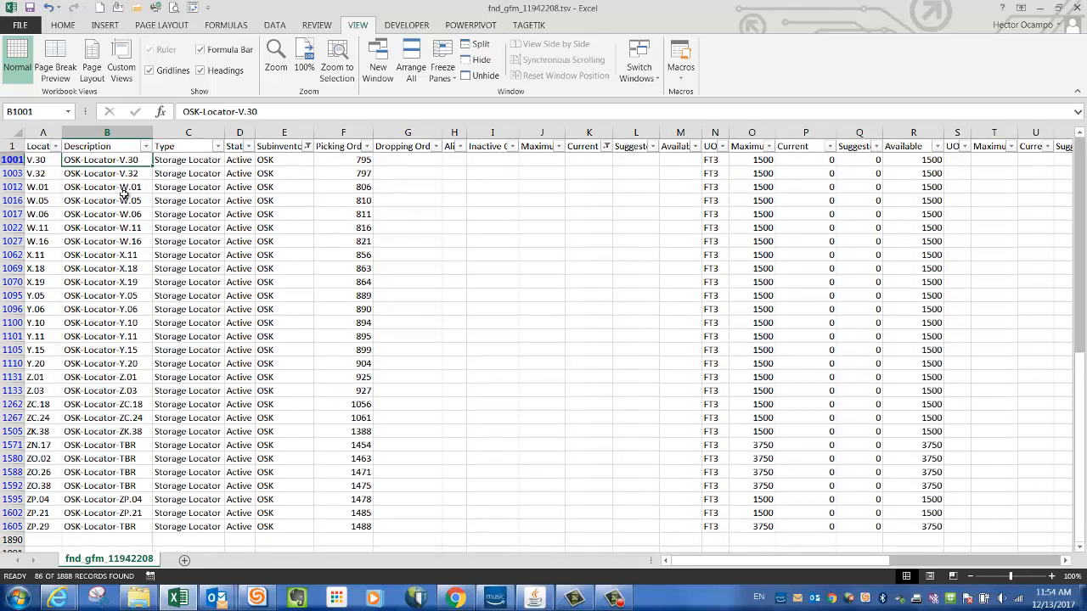
key("Up")
key("Up")
key("Up")
key("Up")
key("Up")
key("Up")
key("Up")
key("Up")
key("Up")
key("Up")
key("Up")
key("Up")
key("Up")
key("Up")
key("Up")
key("Up")
key("Up")
key("Up")
key("Up")
key("Up")
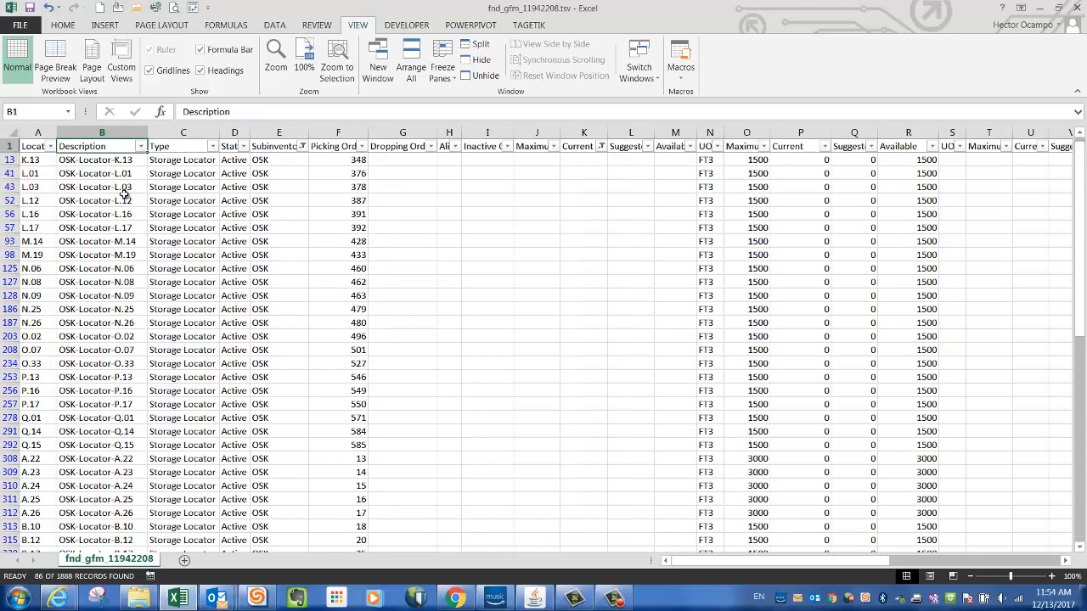
Examine the locator codes in column A for the first filtered OSK rows
key("Down")
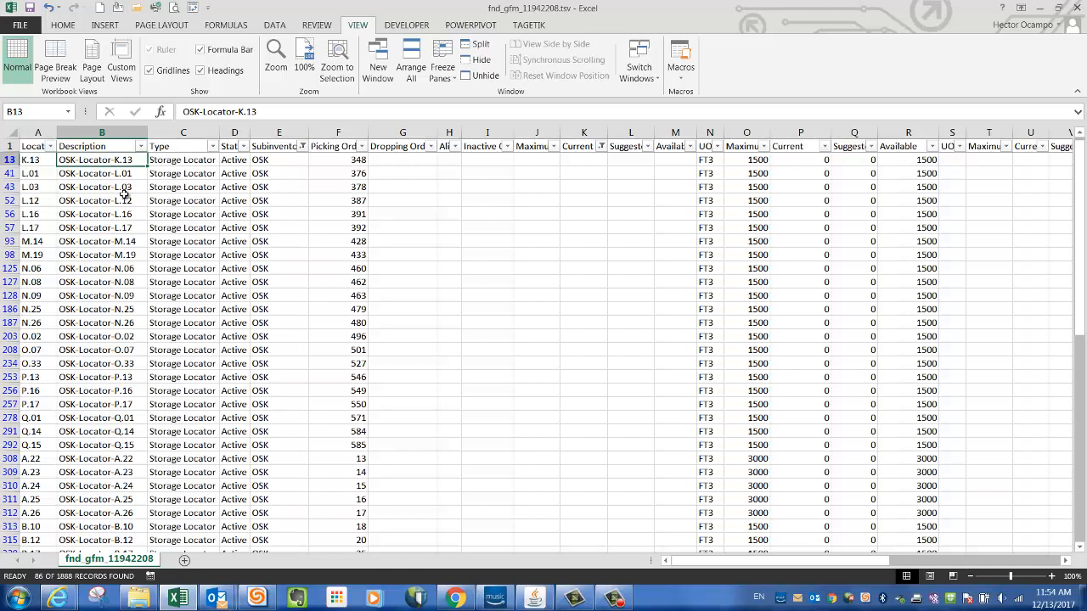
key("Down")
key("Left")
key("Down")
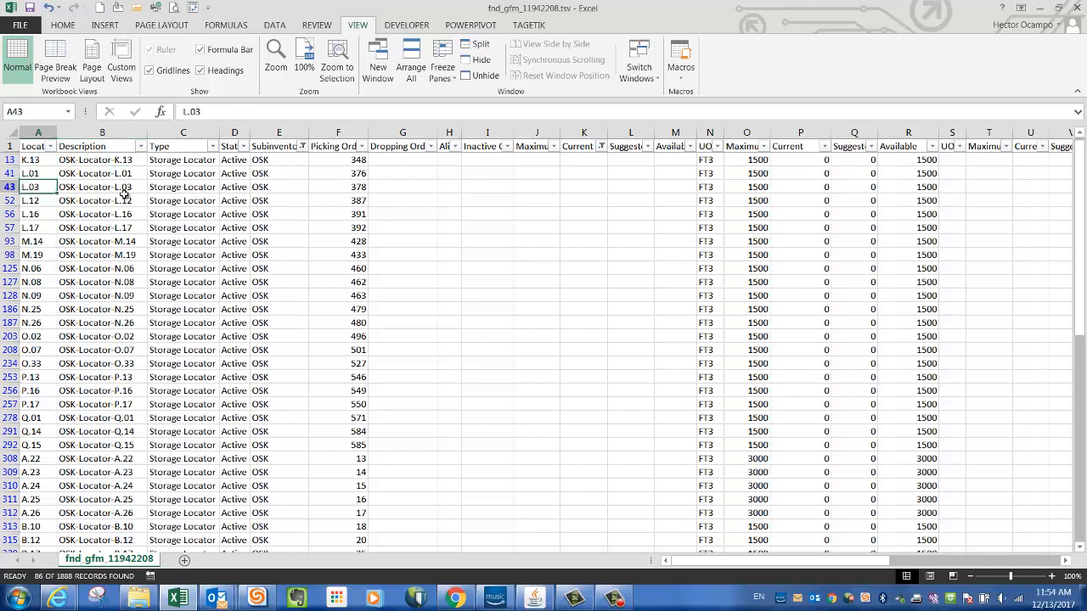
key("Down")
key("Down")
key("Down")
key("Down")
key("Up")
key("Up")
key("Up")
key("Up")
key("Up")
key("Up")
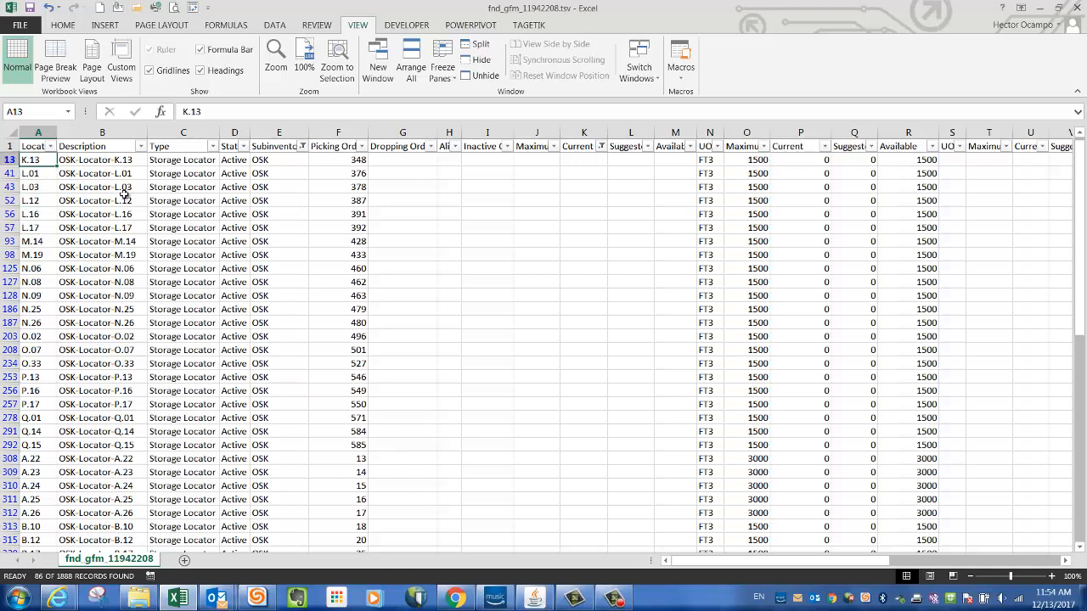
Examine the Picking Order column (F) for the filtered OSK locators, starting from row 13
key("Right")
key("Right")
key("Right")
key("Right")
key("Right")
key("Right")
key("Right")
key("Right")
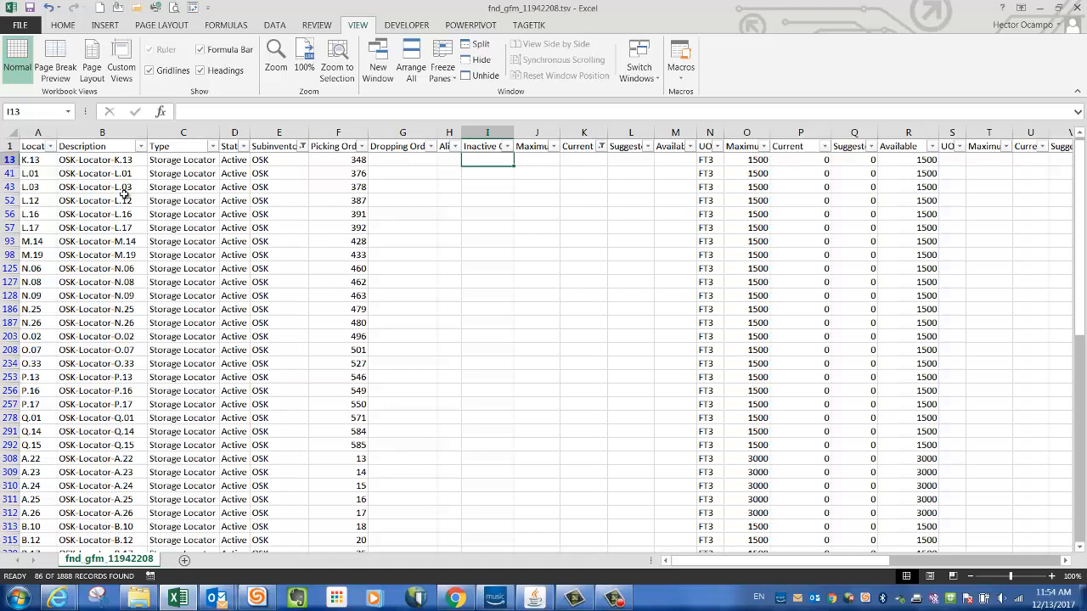
left_click(347, 159)
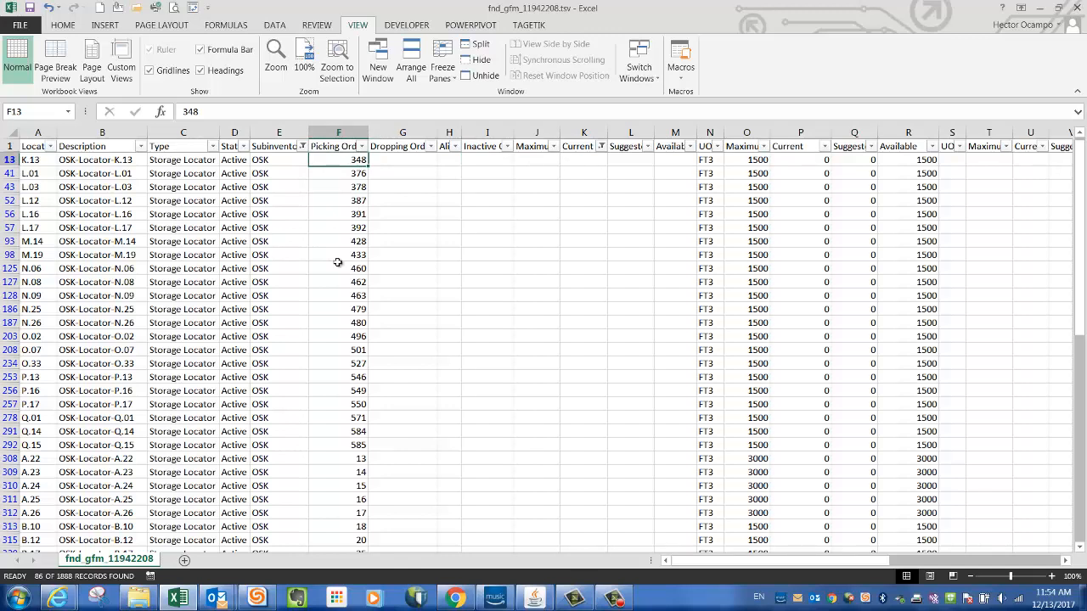
left_click(340, 133)
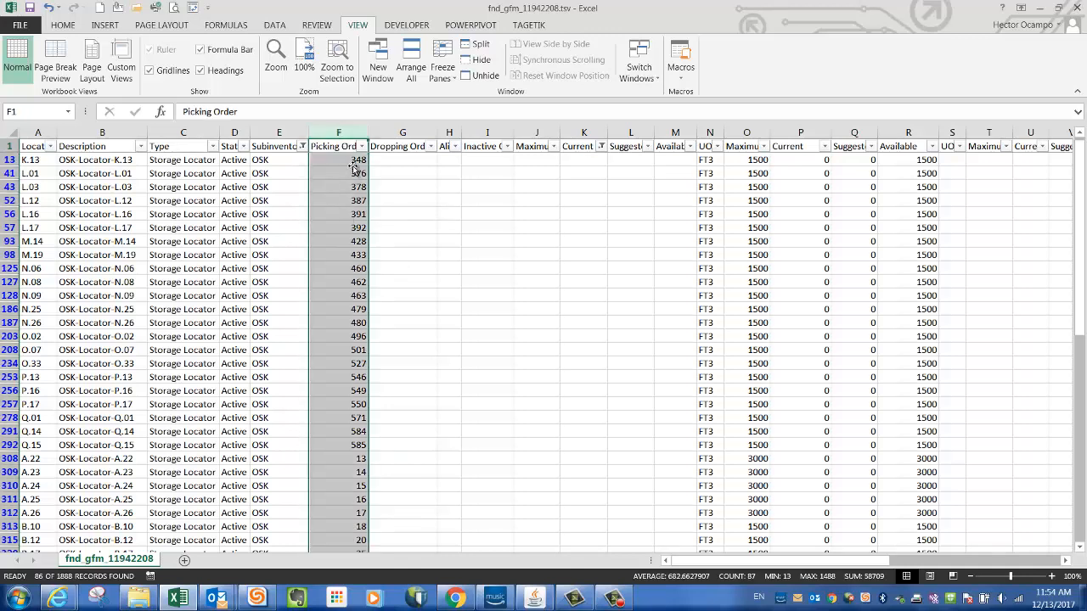
left_click(348, 160)
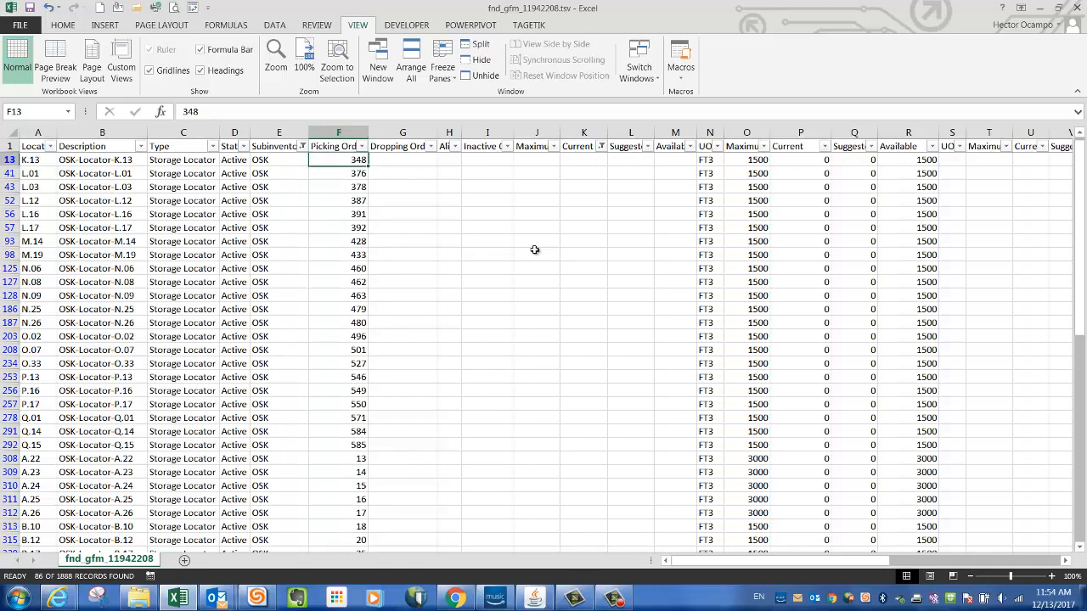
key("Up")
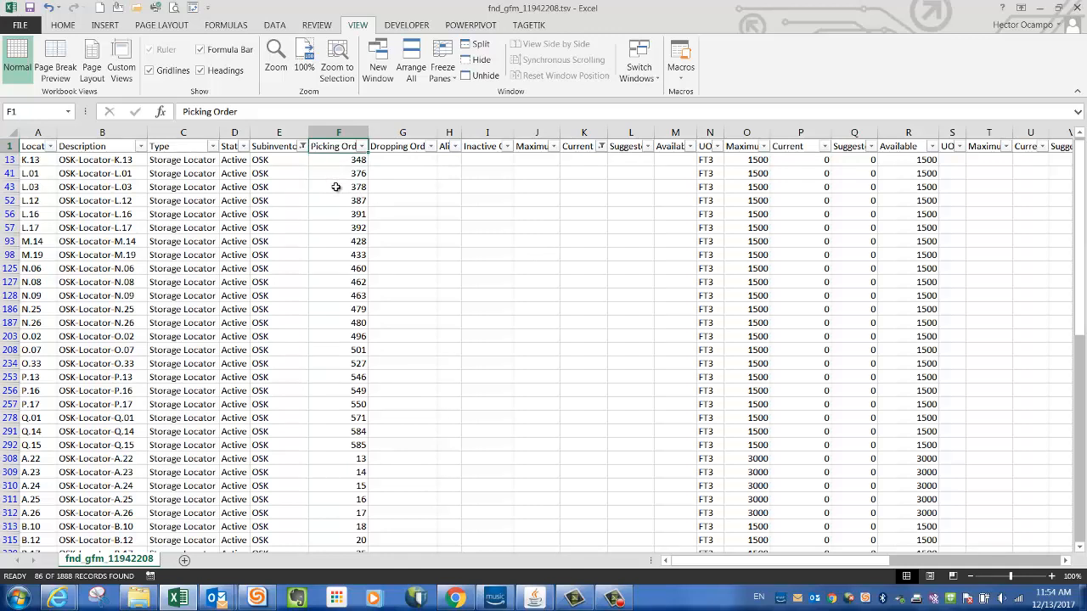
left_click(347, 162)
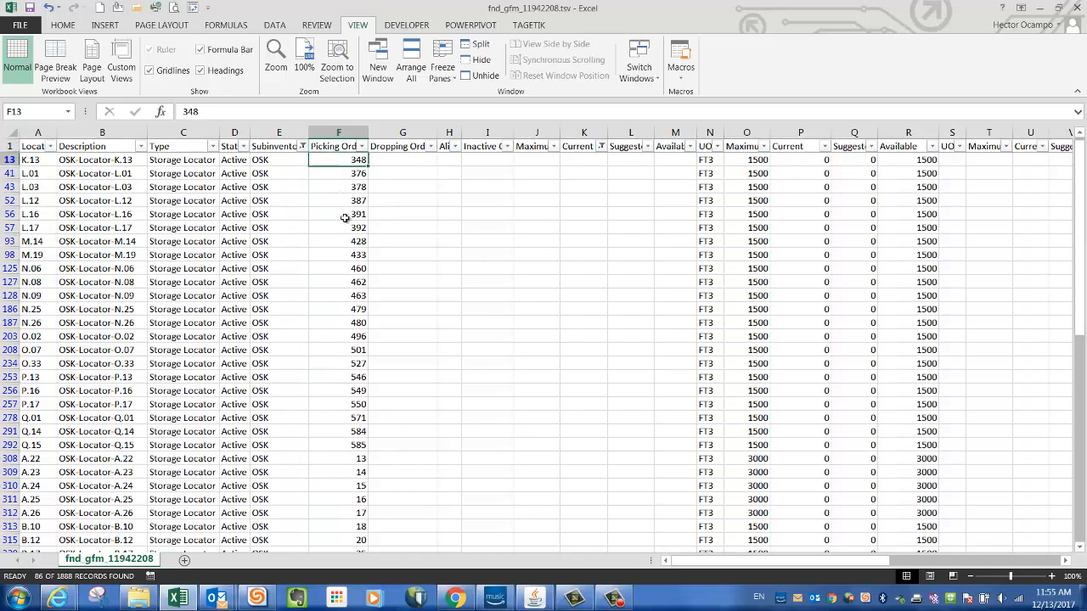
left_click(340, 150)
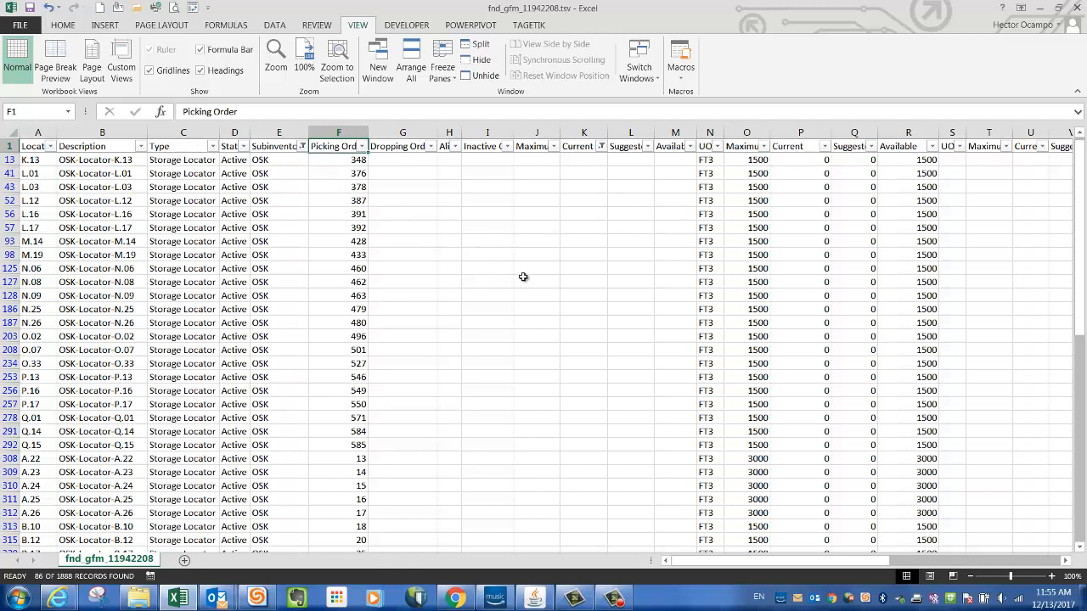
Unfreeze the panes and refreeze them at cell C13 to keep the header row and columns A and B in view
left_click(161, 158)
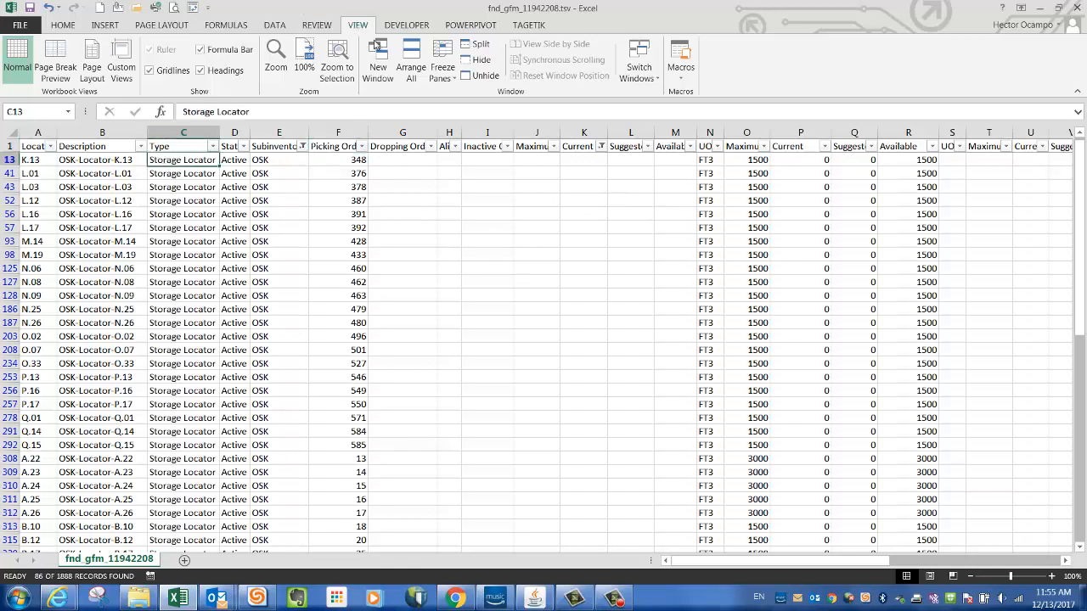
left_click(445, 73)
left_click(485, 106)
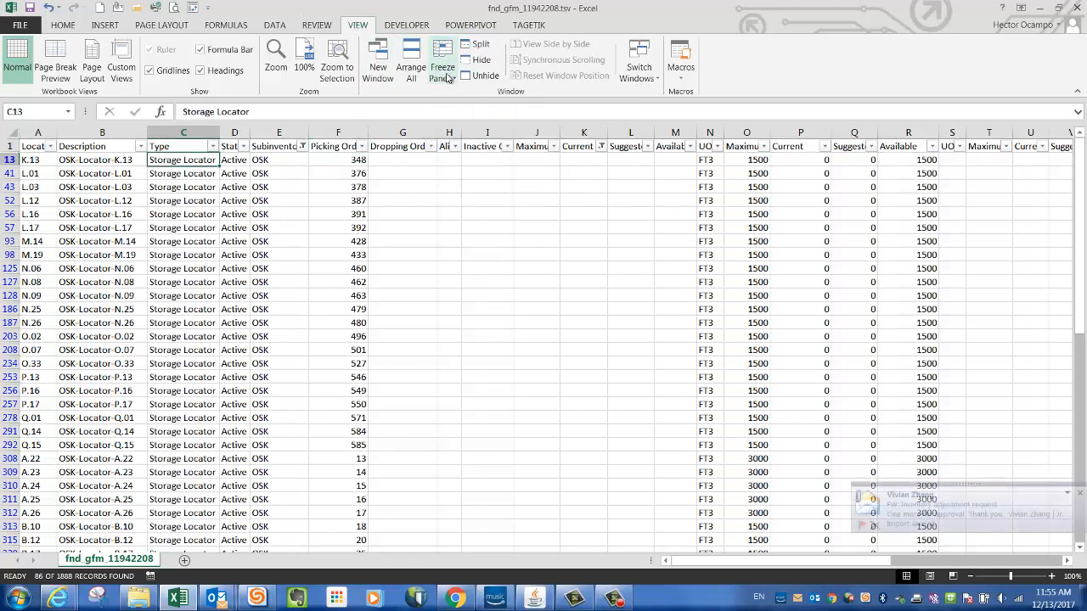
left_click(445, 73)
left_click(484, 108)
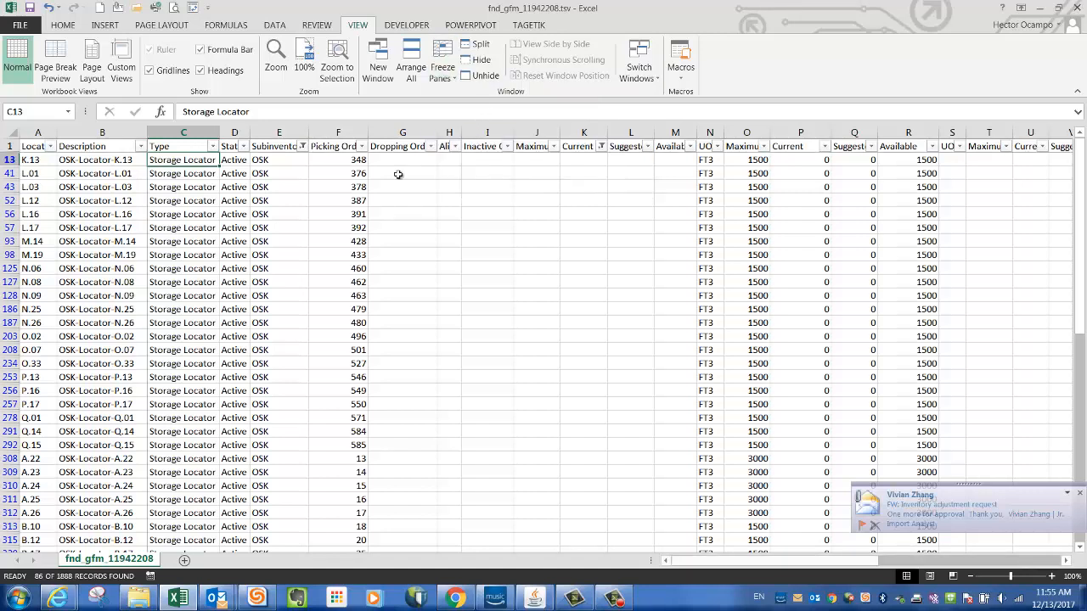
Look across row 13 through the remaining columns as far as column AB
key("Right")
key("Right")
key("Right")
key("Right")
key("Right")
key("Right")
key("Right")
key("Right")
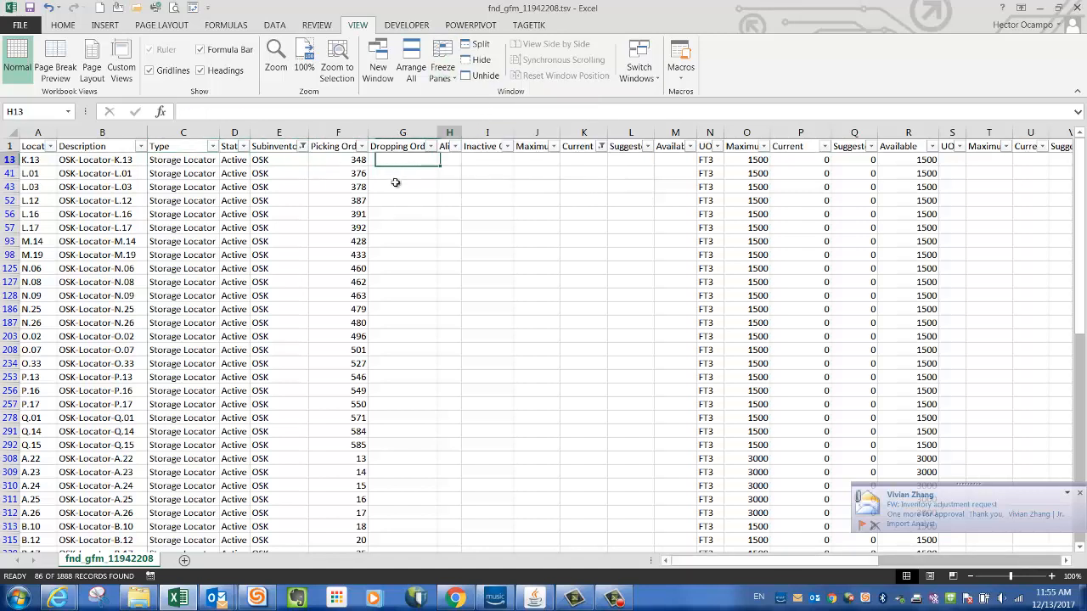
key("Right")
key("Right")
key("Right")
key("Right")
key("Right")
key("Right")
key("Right")
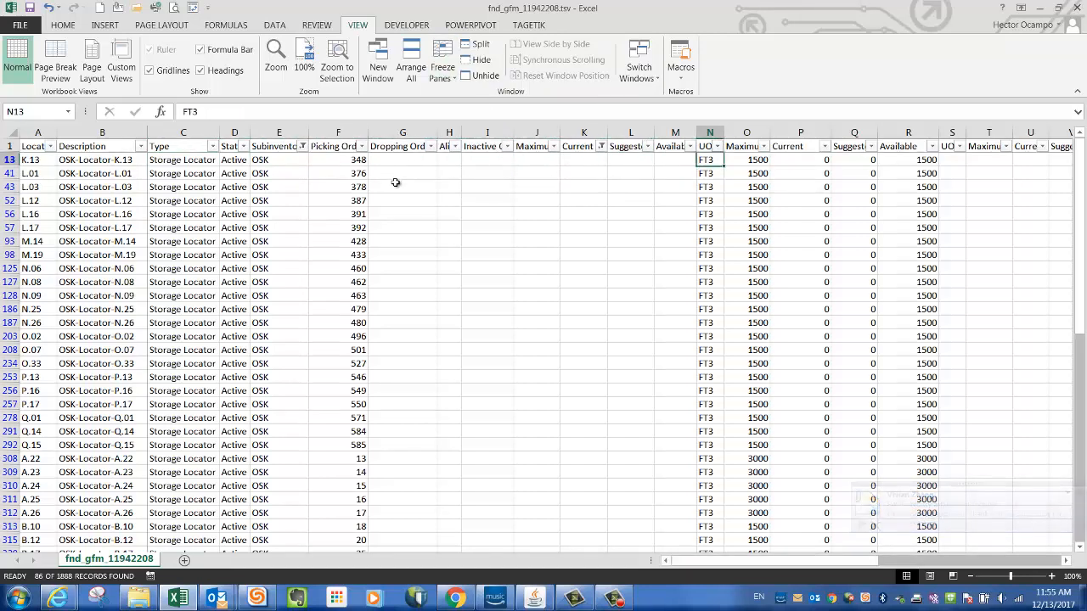
key("Right")
key("Right")
key("Right")
key("Right")
key("Right")
key("Right")
key("Right")
key("Right")
key("Right")
key("Right")
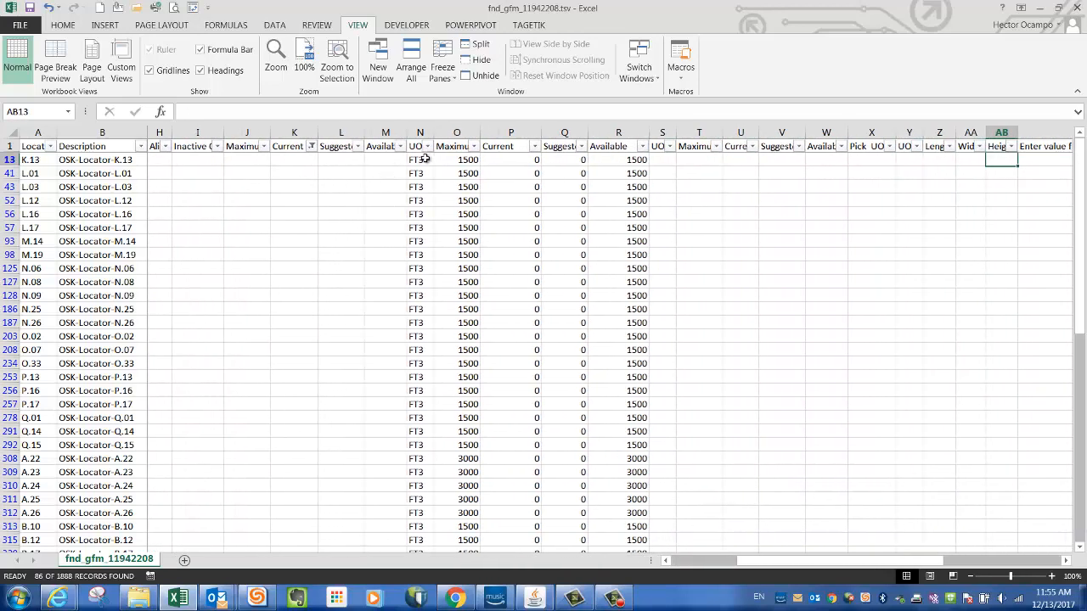
Examine the FT3 volume capacity of locator K.13 in row 13, comparing the unit, Maximum, Current and Suggested columns (N to Q)
left_click(420, 159)
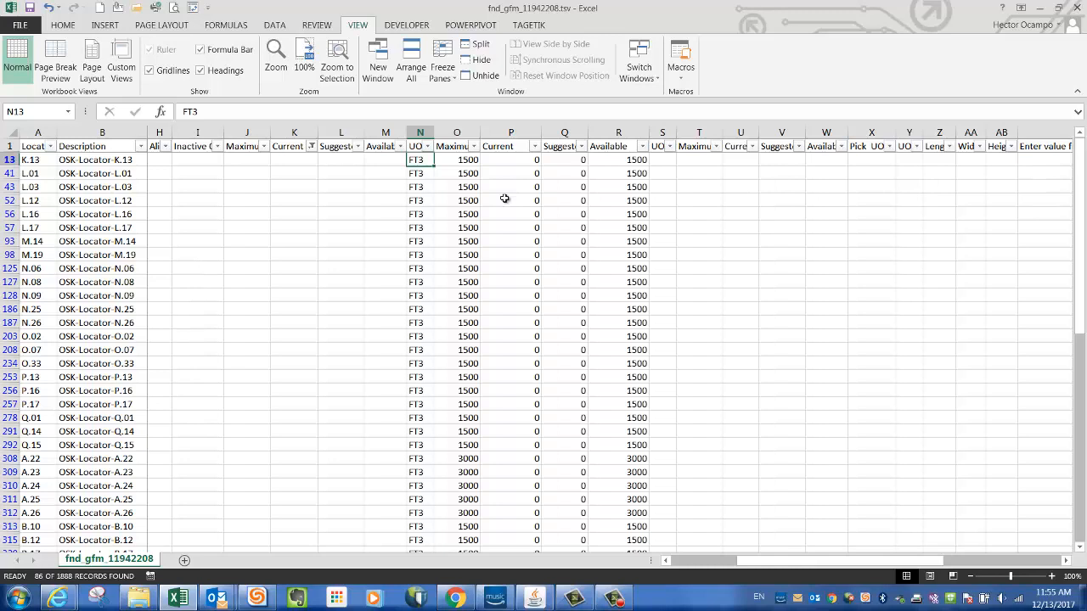
key("Right")
key("Up")
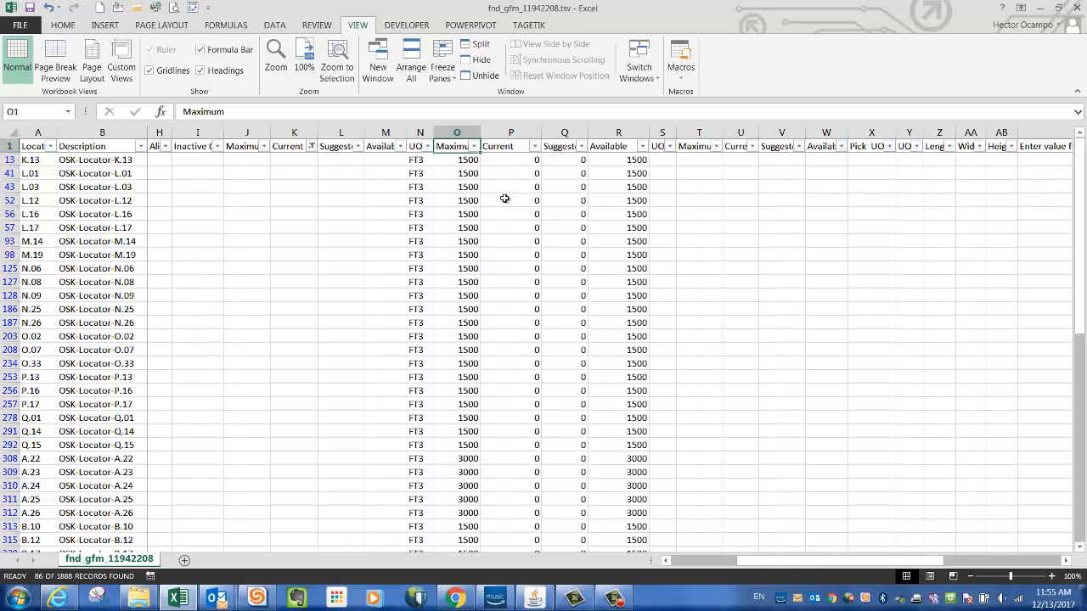
key("Down")
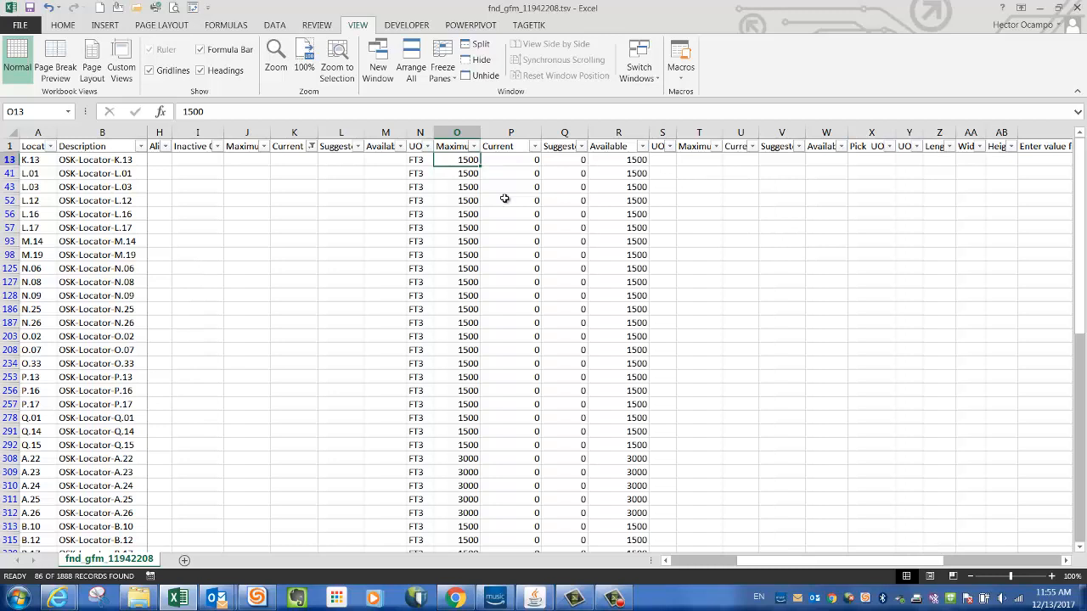
key("Left")
key("Right")
key("Right")
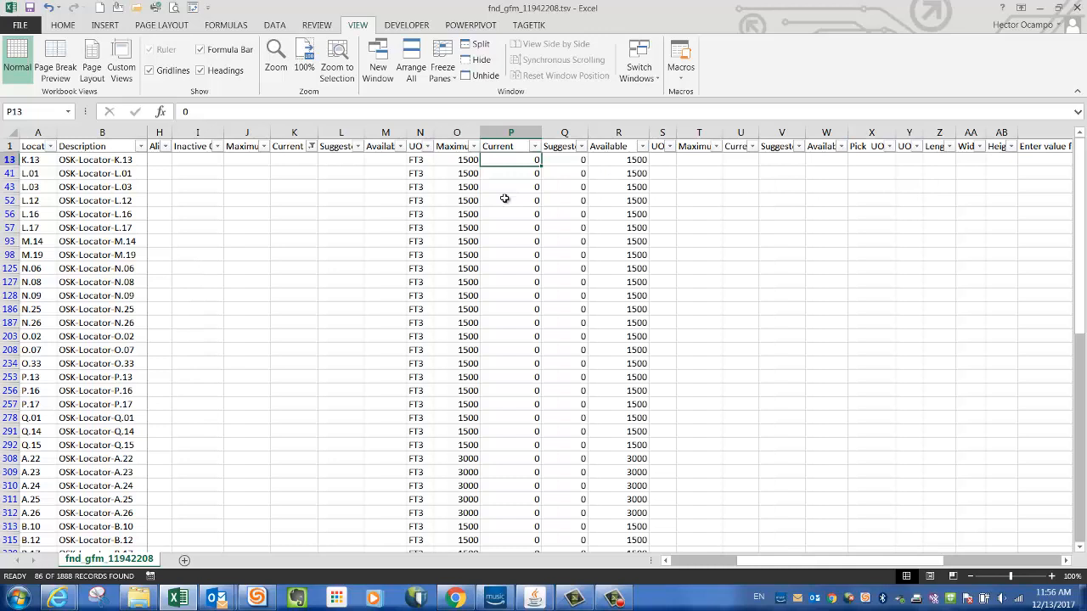
key("Left")
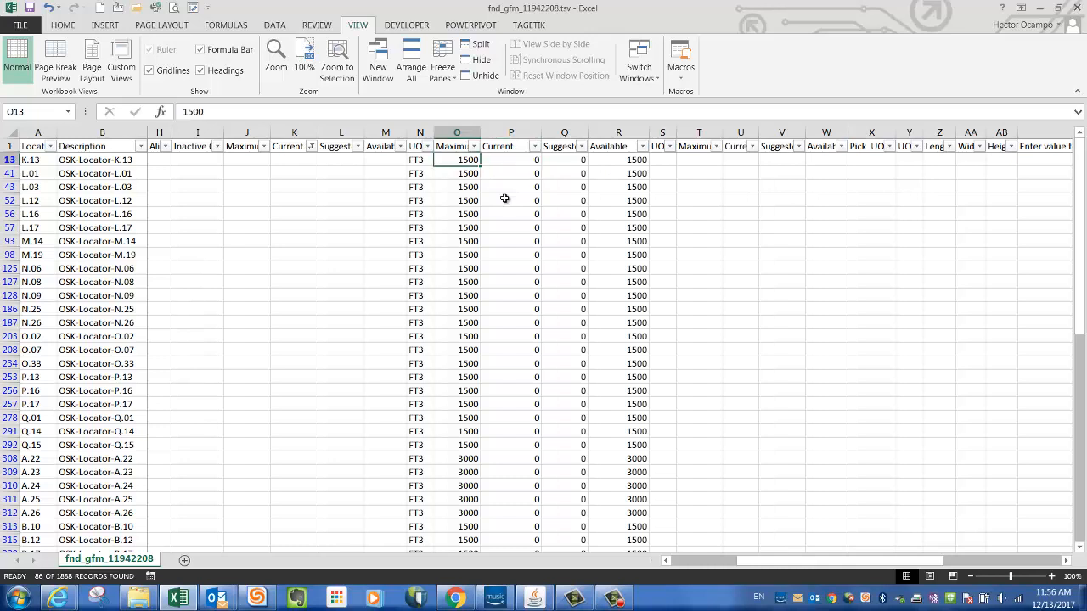
key("Right")
key("Right")
key("Right")
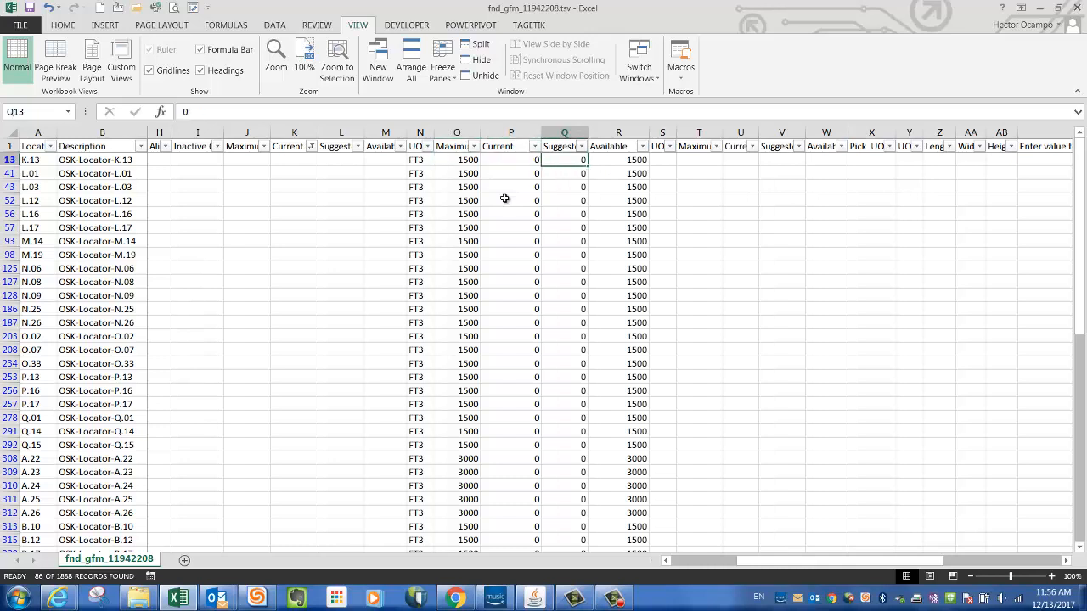
key("Left")
key("Left")
key("Left")
key("Left")
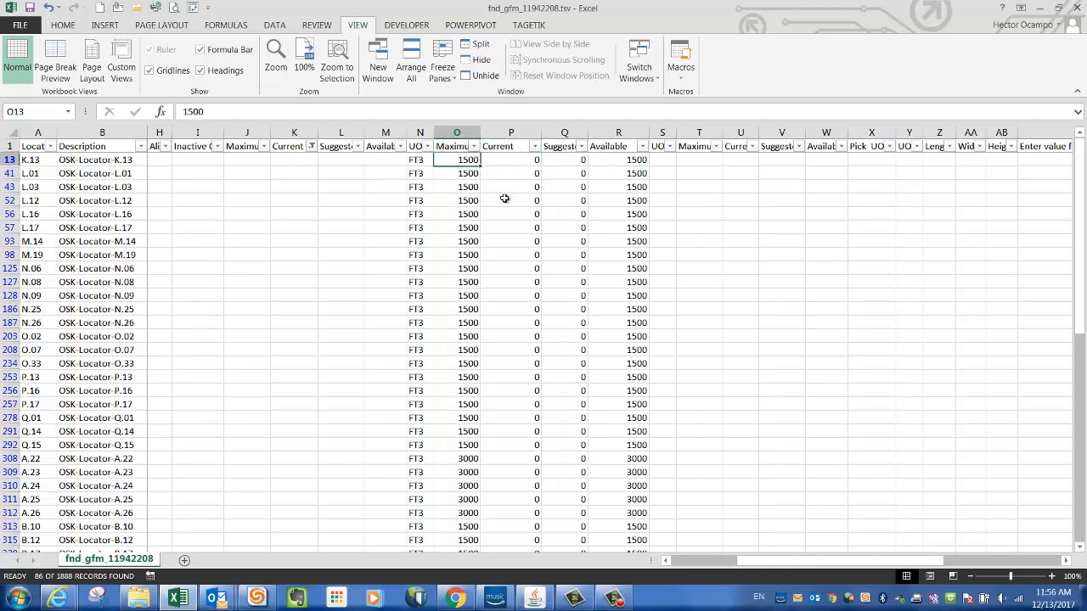
key("Right")
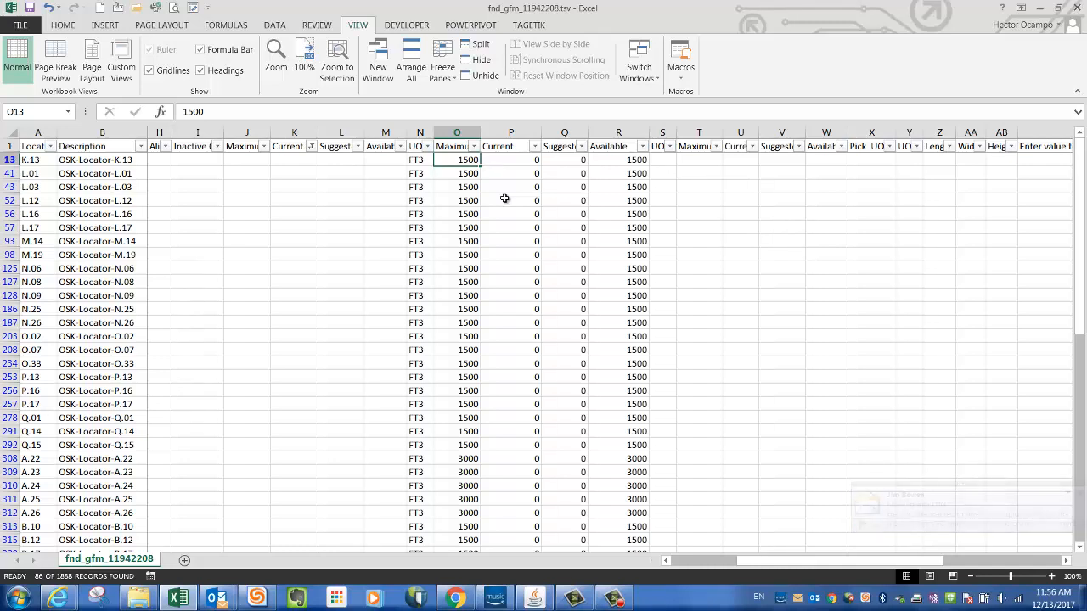
Look back along row 13 from the Maximum column (O) to the Type, Status and Subinventory columns (C to E)
key("Left")
key("Left")
key("Left")
key("Left")
key("Left")
key("Left")
key("Left")
key("Left")
key("Left")
key("Left")
key("Left")
key("Left")
key("Left")
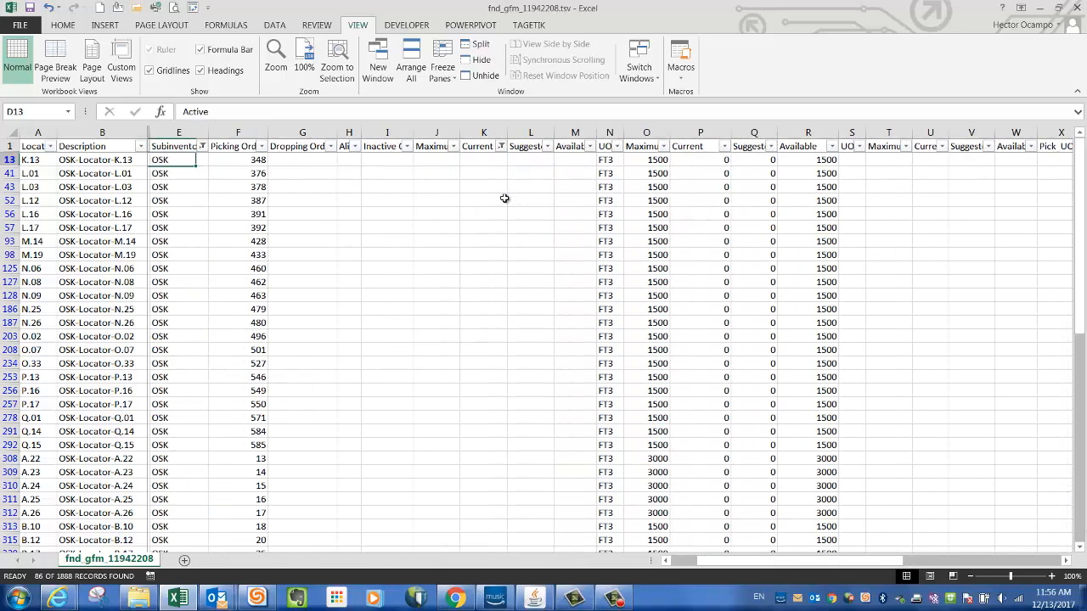
key("Left")
key("Right")
key("Right")
key("Right")
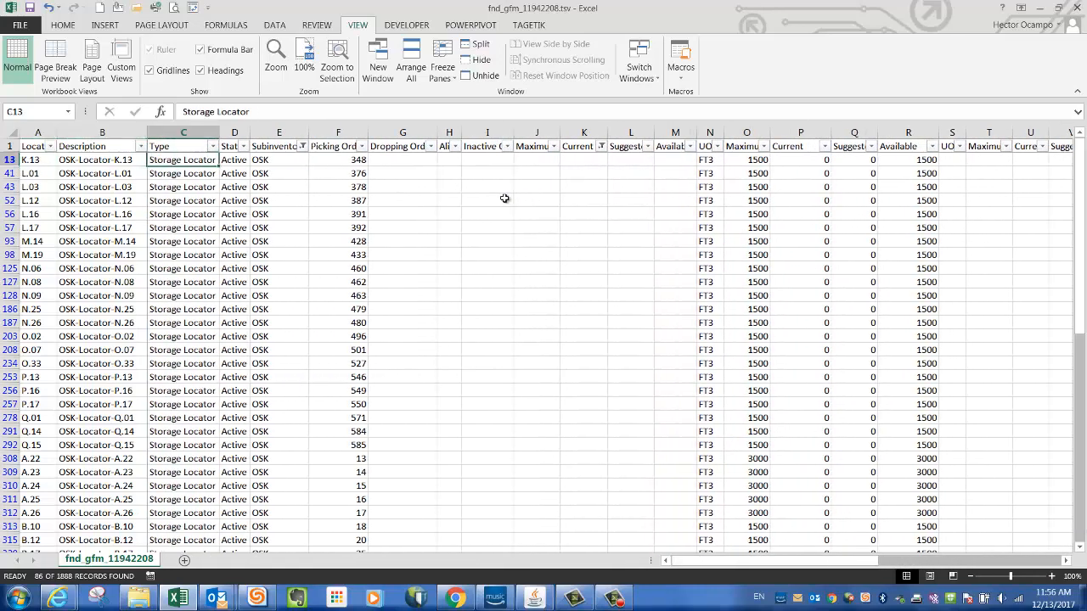
Look down the filtered OSK locators from row 13 to row 57, checking their status and Picking Order (column F)
key("Down")
key("Down")
key("Down")
key("Down")
key("Down")
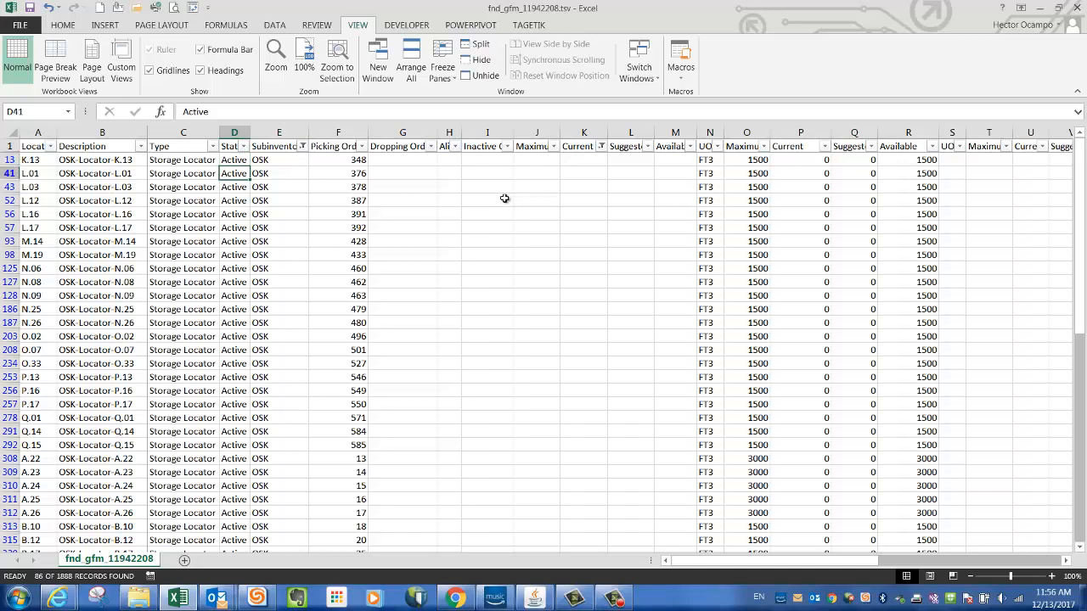
key("Right")
key("Right")
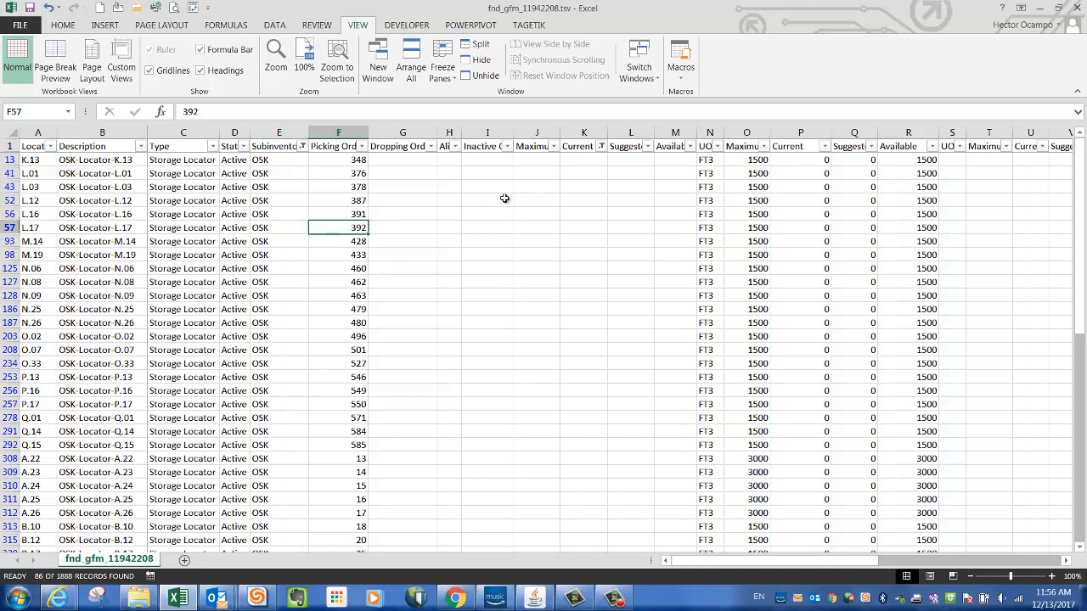
Return to cell C13 and review the filter options of the Current column (K) without changing them
left_click(186, 162)
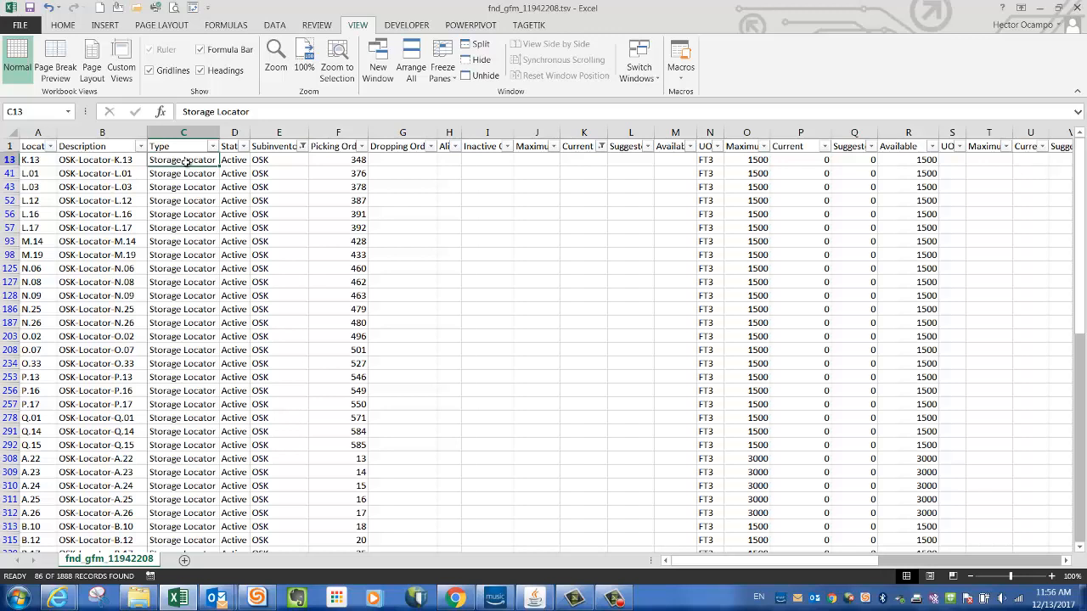
left_click(601, 147)
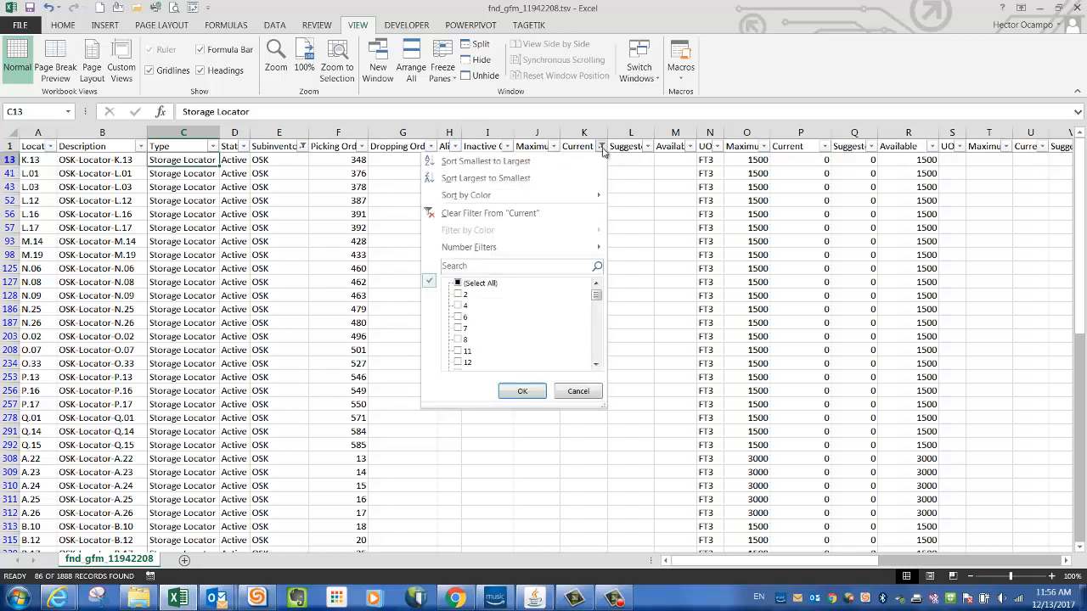
left_click(578, 391)
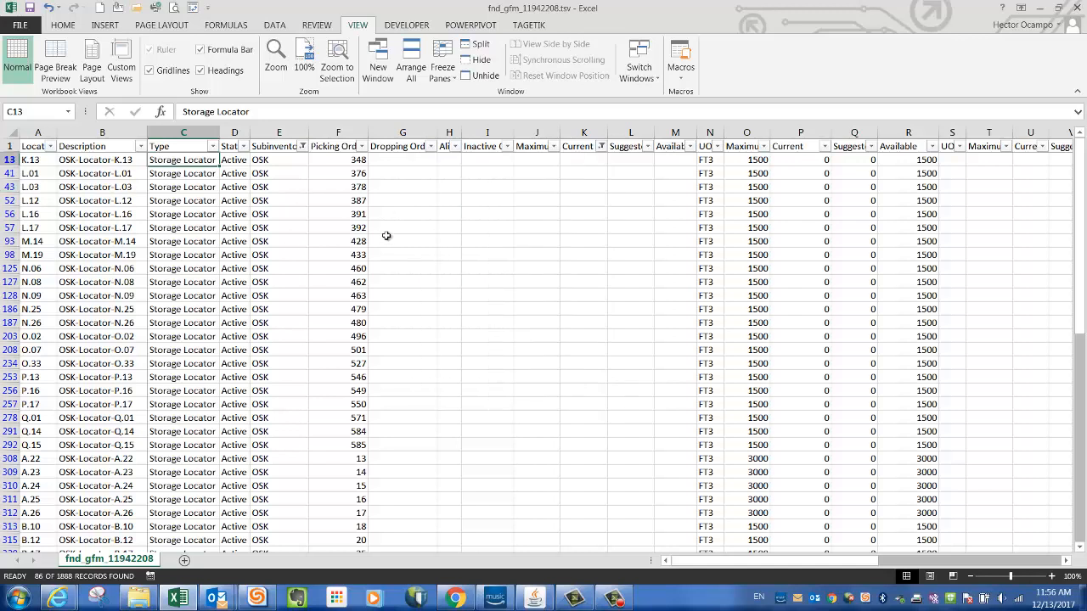
Switch to Oracle Applications, move the Stock Locators (TX2) window clear of the others and show the locators' capacity columns
left_click(534, 598)
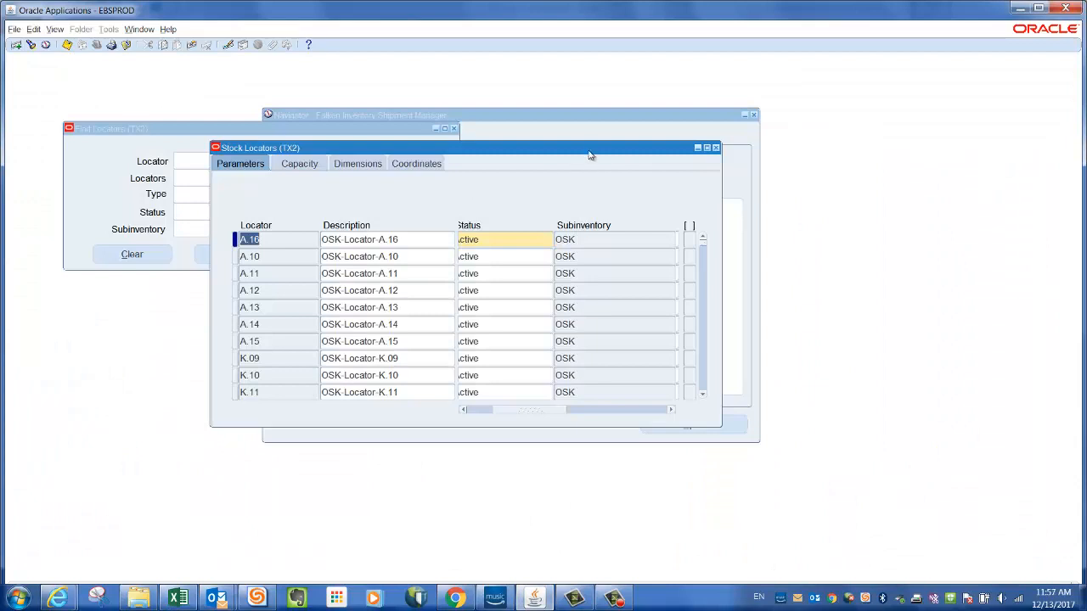
left_click_drag(588, 152, 672, 82)
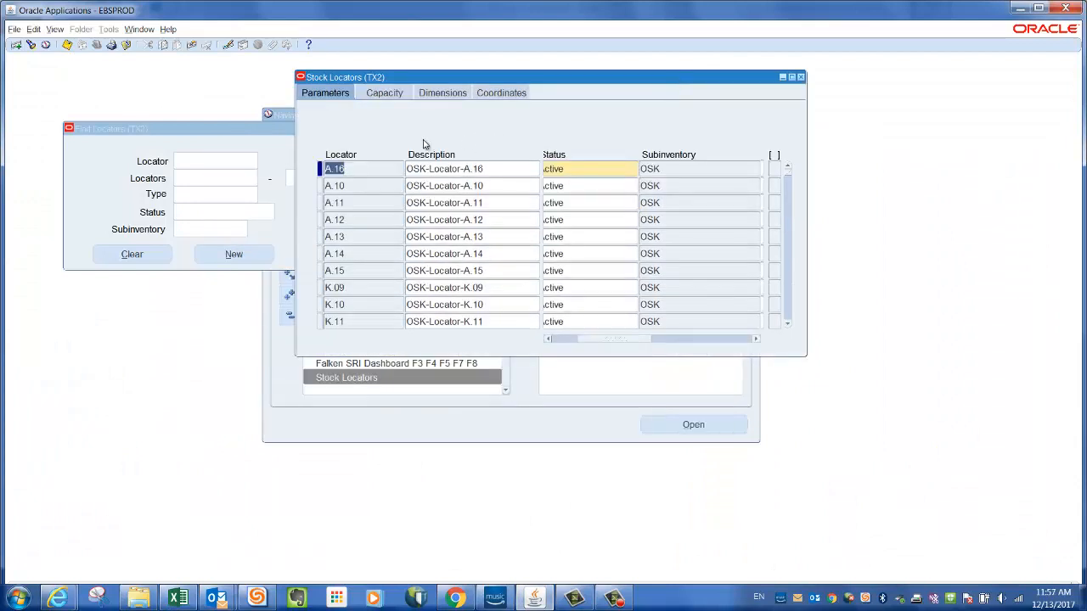
left_click(384, 94)
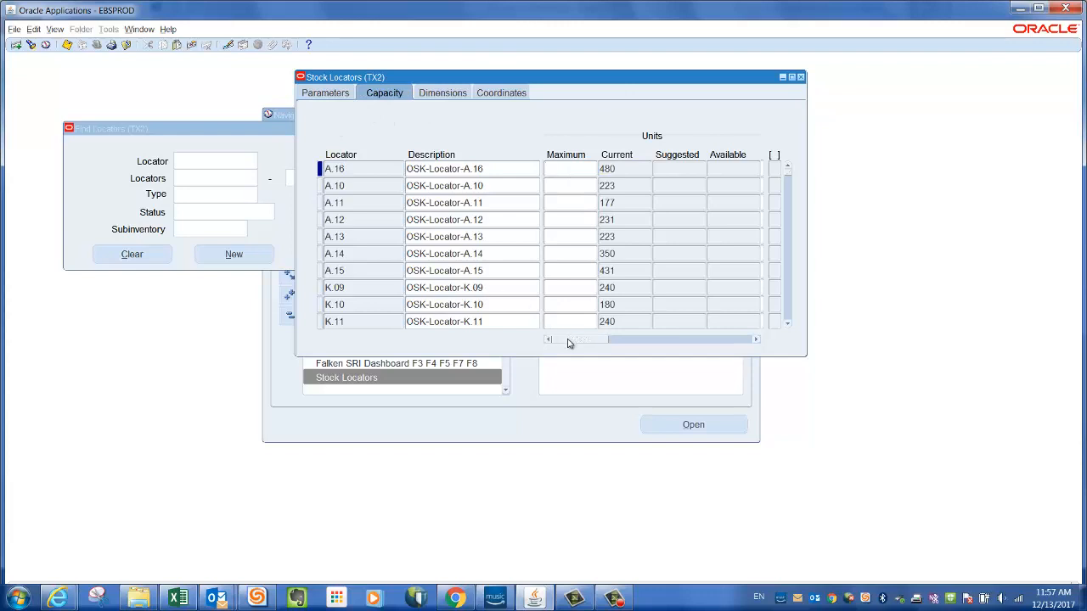
left_click_drag(569, 343, 566, 342)
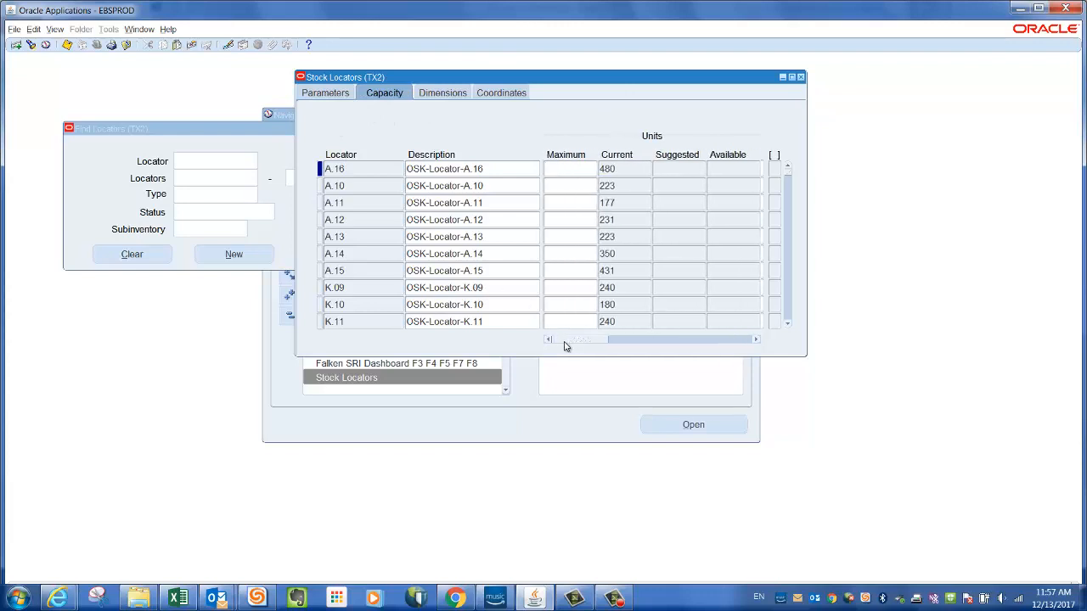
Examine the Current units of locators A.16 and A.10 in the Stock Locators capacity view
double_click(632, 169)
left_click(631, 169)
left_click(631, 188)
left_click(630, 171)
left_click_drag(604, 339, 556, 357)
left_click(614, 598)
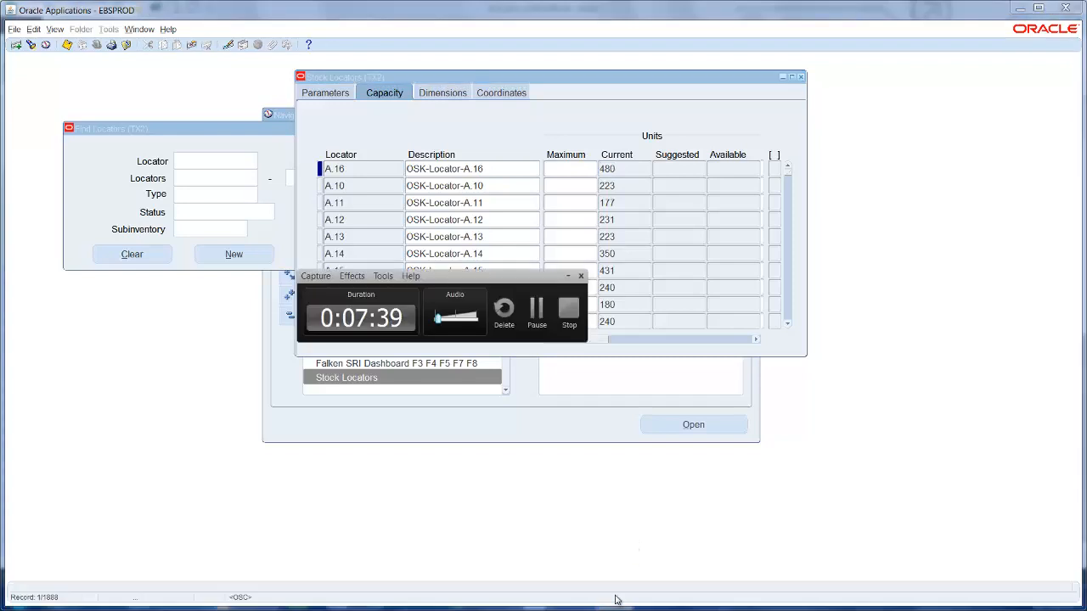